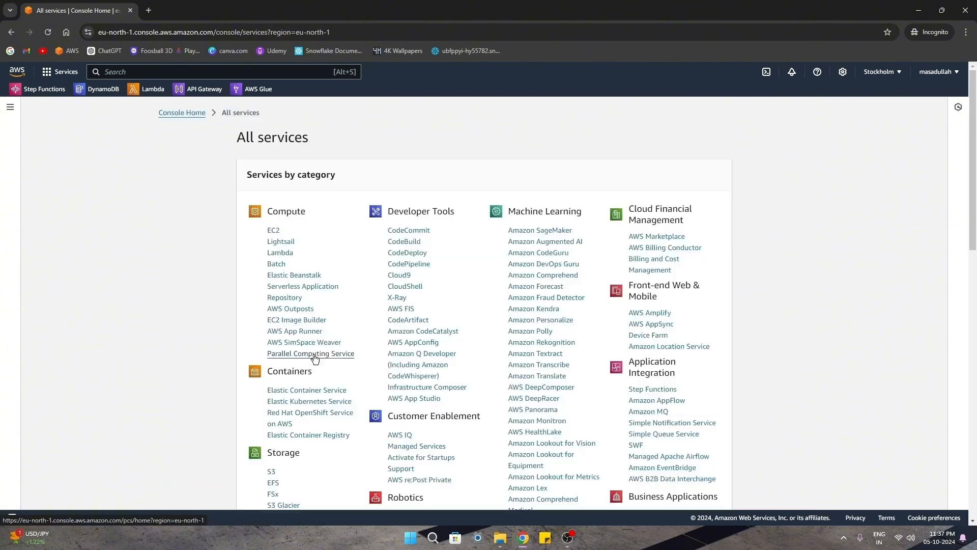
Search the console for 'iam' and open the IAM service.
{"action": "scroll", "coordinate": [365, 293], "scroll_direction": "down", "scroll_amount": 3}
{"action": "scroll", "coordinate": [405, 331], "scroll_direction": "up", "scroll_amount": 3}
{"action": "left_click", "coordinate": [59, 74]}
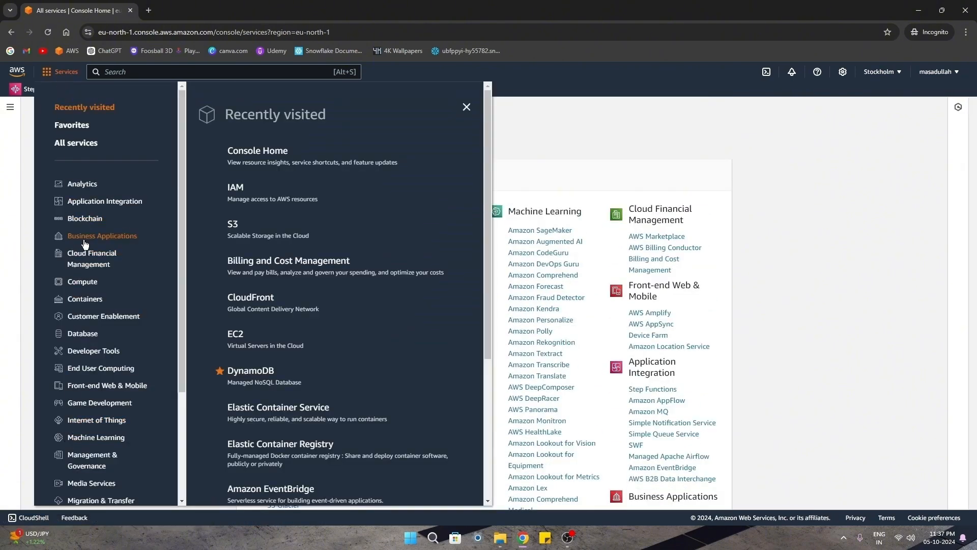
{"action": "left_click", "coordinate": [594, 118]}
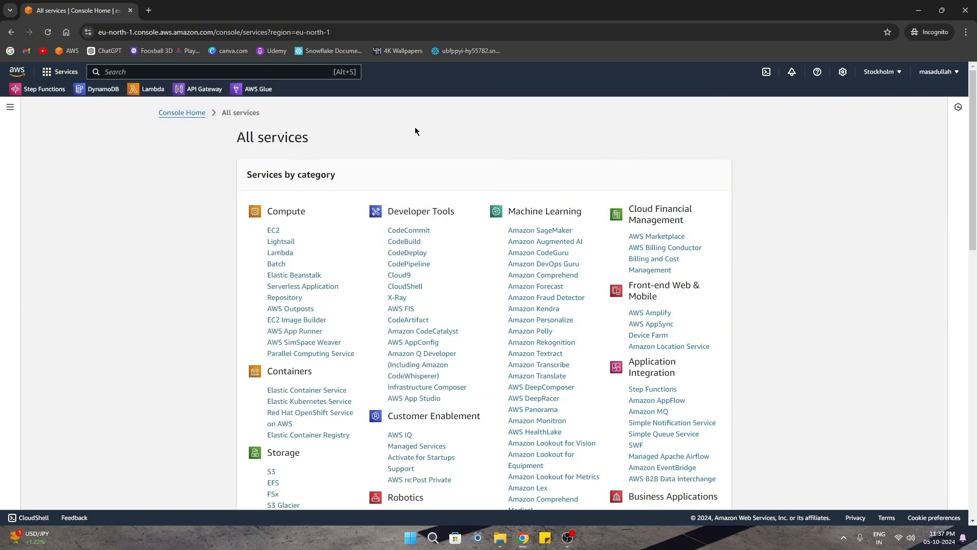
{"action": "left_click", "coordinate": [157, 71]}
{"action": "type", "text": "iam"}
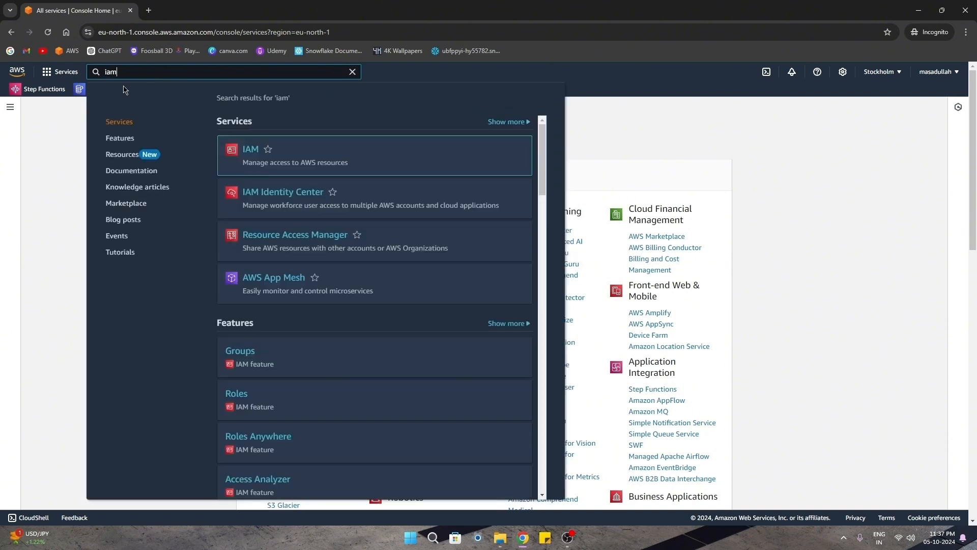
{"action": "left_click", "coordinate": [248, 151]}
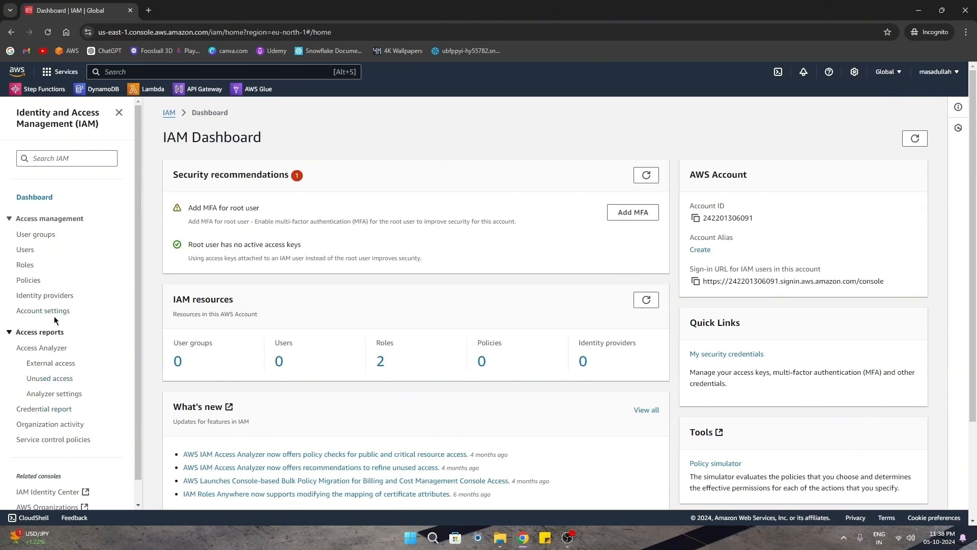
Start creating a new IAM user named ittechsol.
{"action": "left_click", "coordinate": [23, 250]}
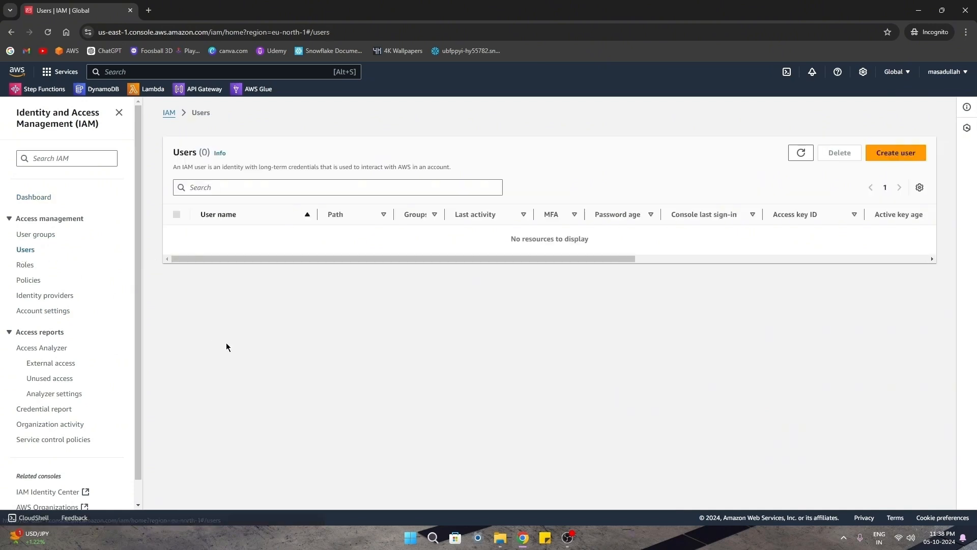
{"action": "left_click", "coordinate": [890, 156]}
{"action": "left_click", "coordinate": [224, 226]}
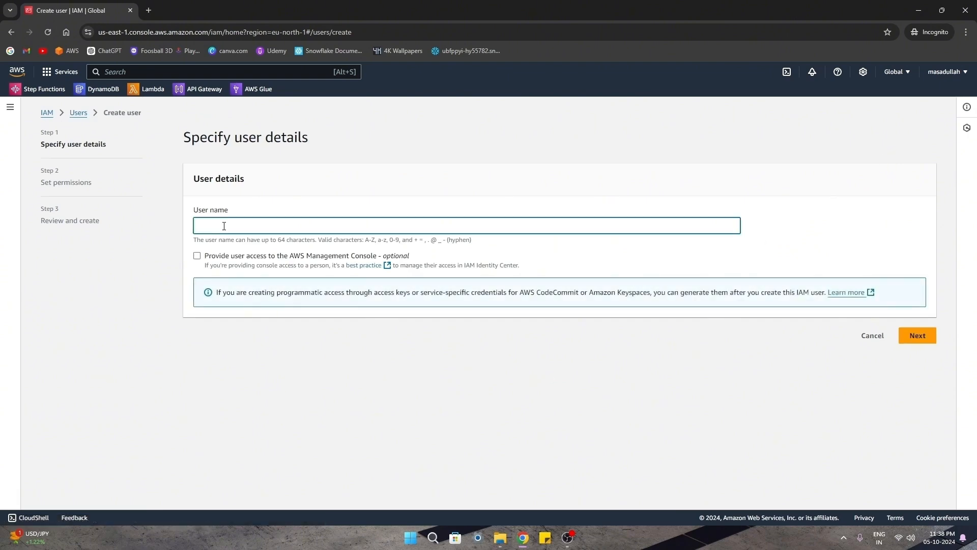
{"action": "type", "text": "ittechsol"}
{"action": "left_click_drag", "start_coordinate": [229, 226], "coordinate": [193, 227]}
{"action": "left_click", "coordinate": [155, 341]}
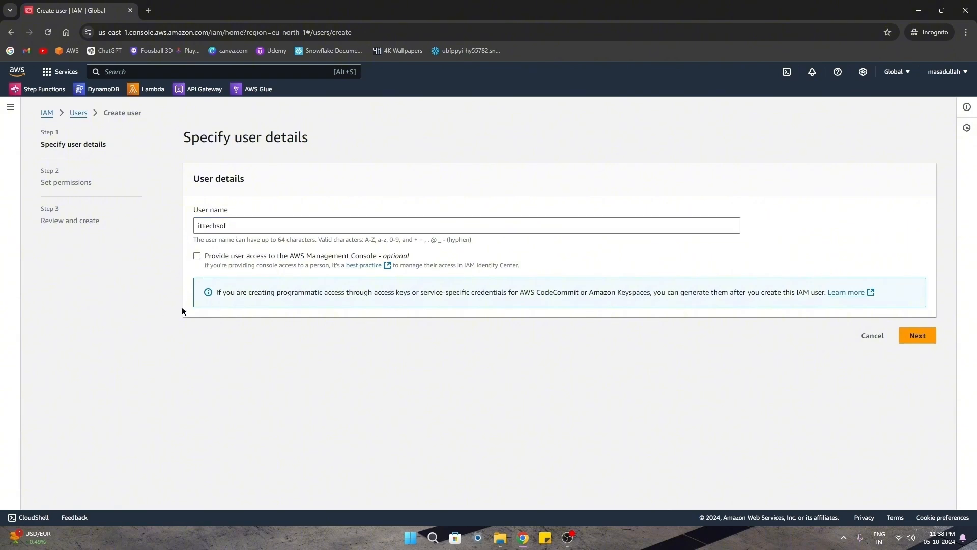
Give it console access as an IAM user with a custom password and no forced reset.
{"action": "left_click", "coordinate": [197, 256]}
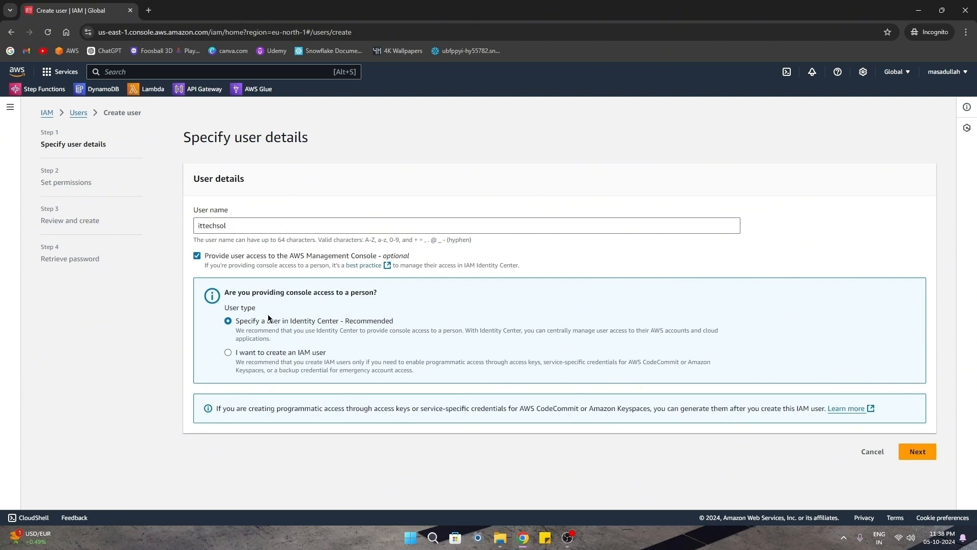
{"action": "left_click", "coordinate": [228, 352]}
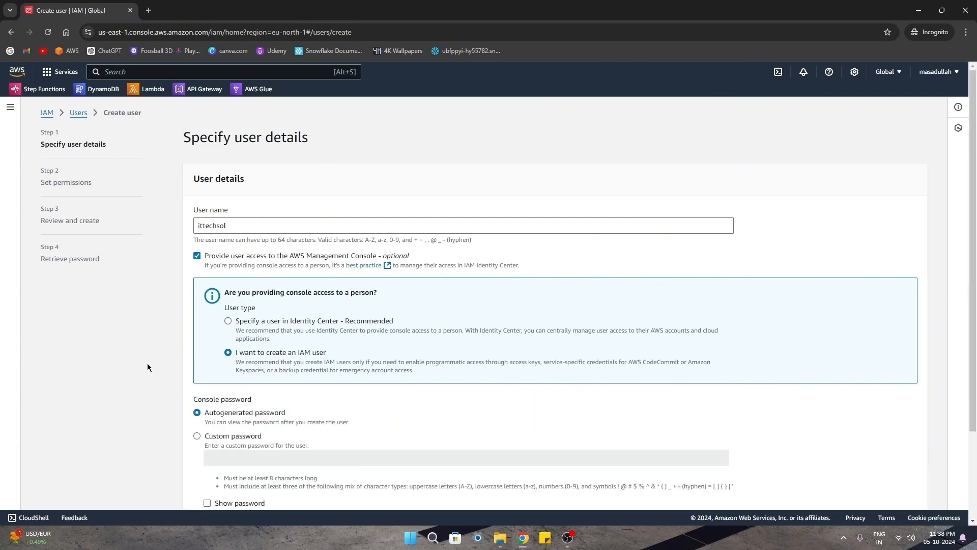
{"action": "scroll", "coordinate": [147, 367], "scroll_direction": "down", "scroll_amount": 2}
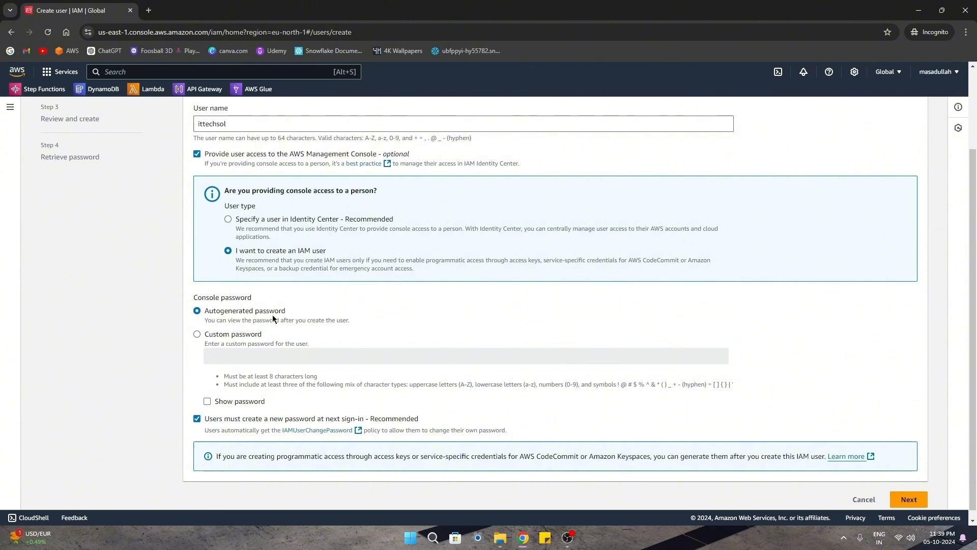
{"action": "left_click", "coordinate": [196, 335]}
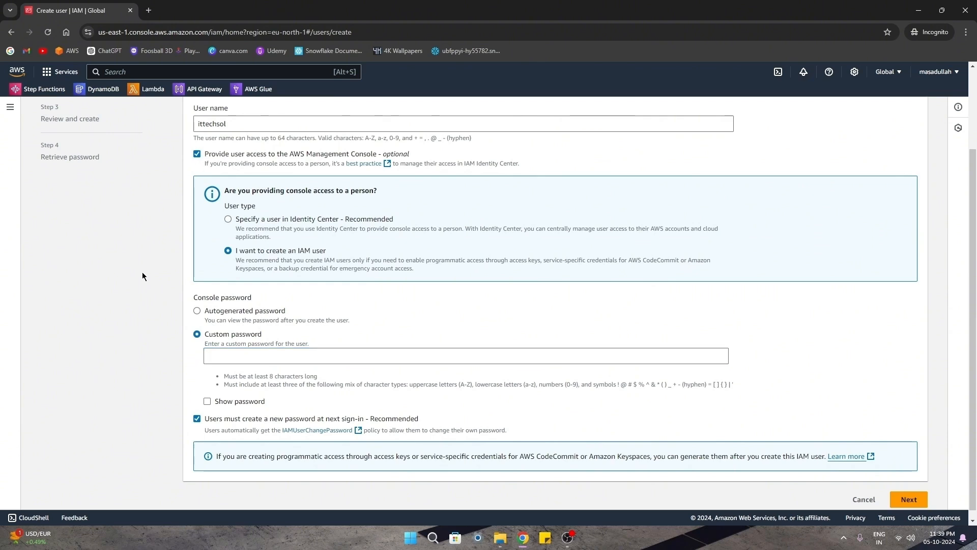
{"action": "left_click", "coordinate": [229, 353]}
{"action": "type", "text": "****"}
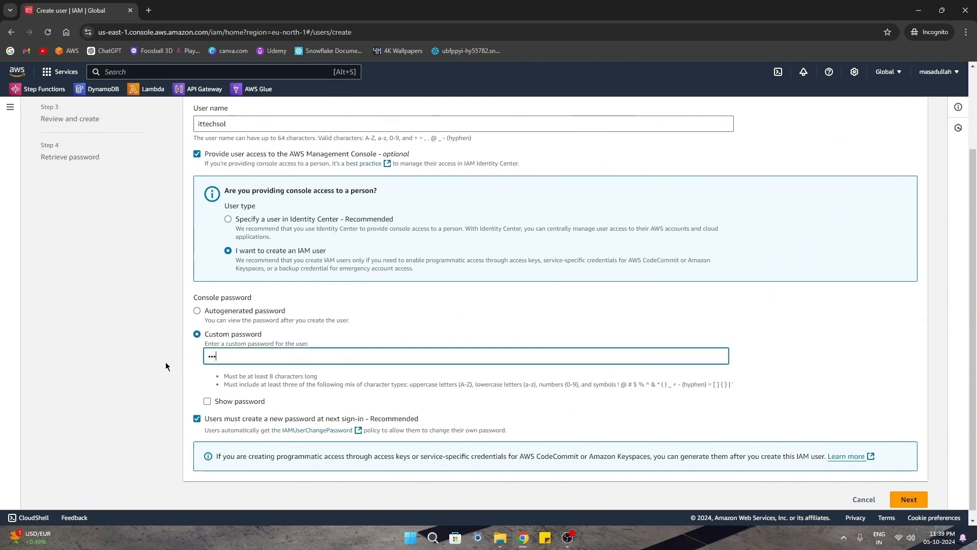
{"action": "type", "text": "*********"}
{"action": "left_click", "coordinate": [197, 420]}
{"action": "left_click_drag", "start_coordinate": [360, 421], "coordinate": [264, 421]}
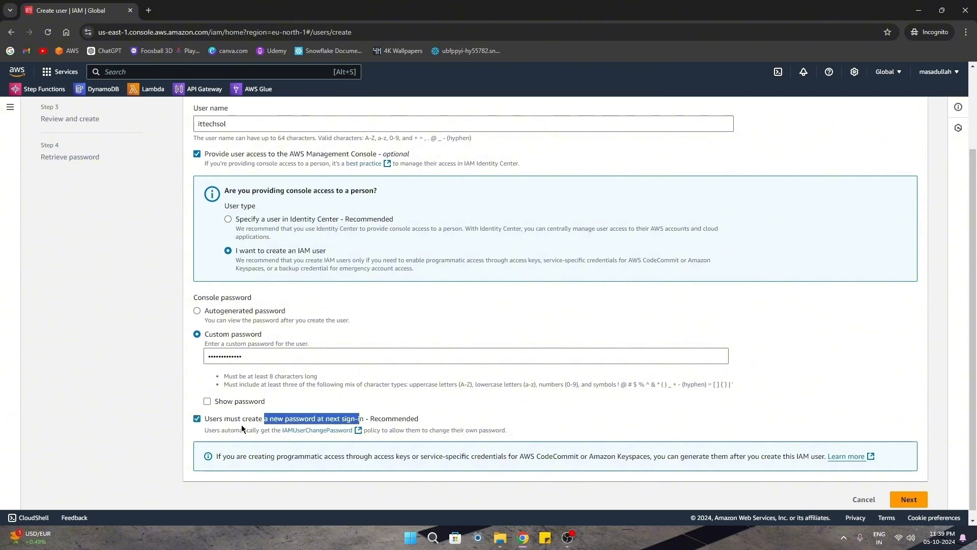
{"action": "left_click", "coordinate": [151, 426]}
{"action": "left_click", "coordinate": [197, 420]}
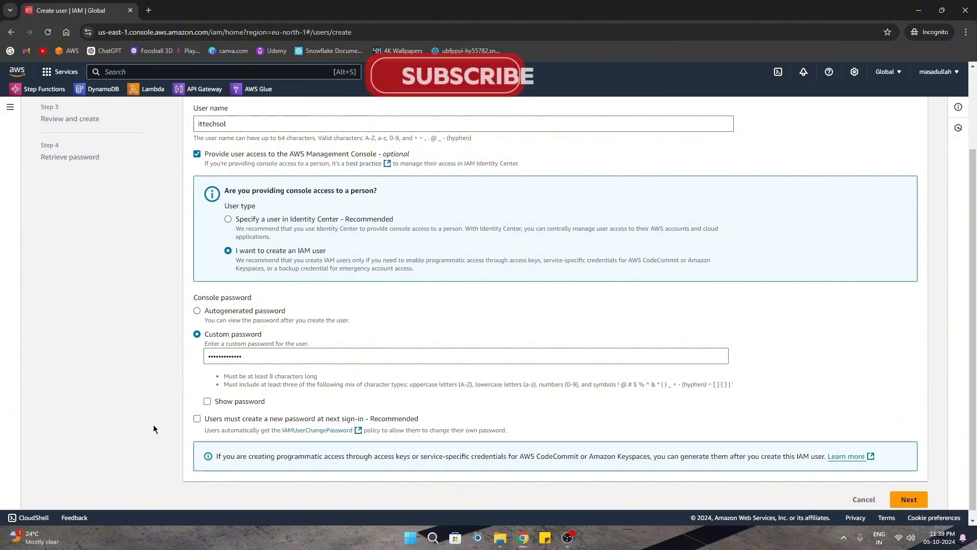
Go to Set permissions, compare the permission options, and pick Add user to group.
{"action": "left_click", "coordinate": [909, 500]}
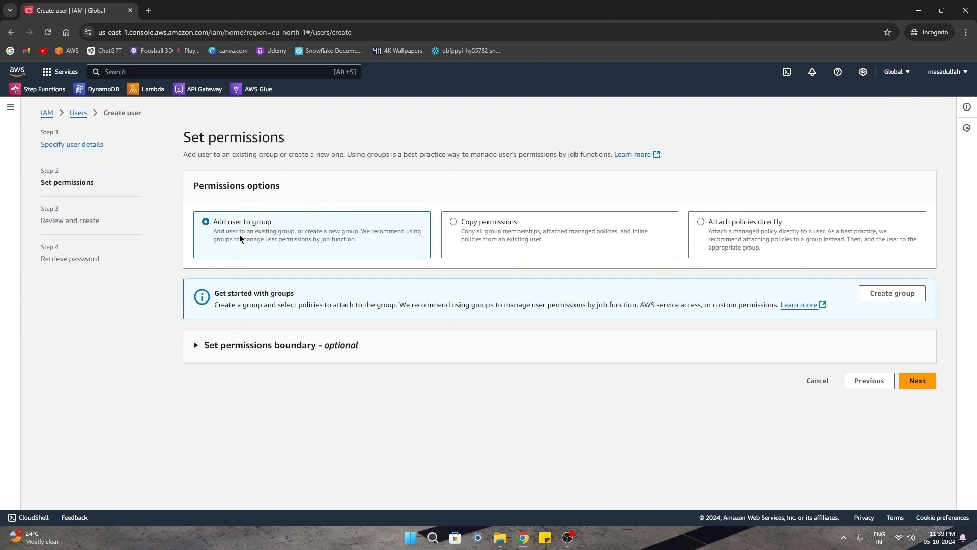
{"action": "left_click", "coordinate": [719, 232]}
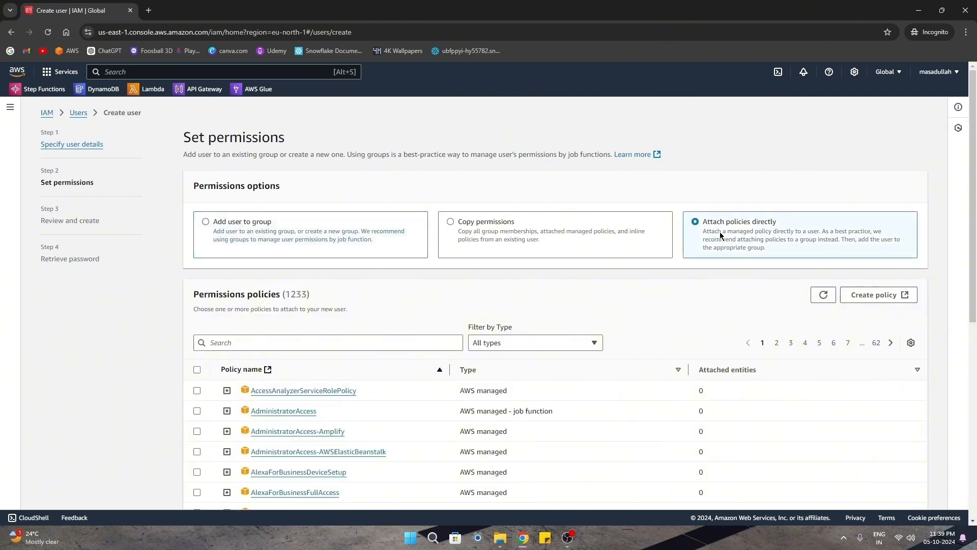
{"action": "left_click", "coordinate": [487, 237]}
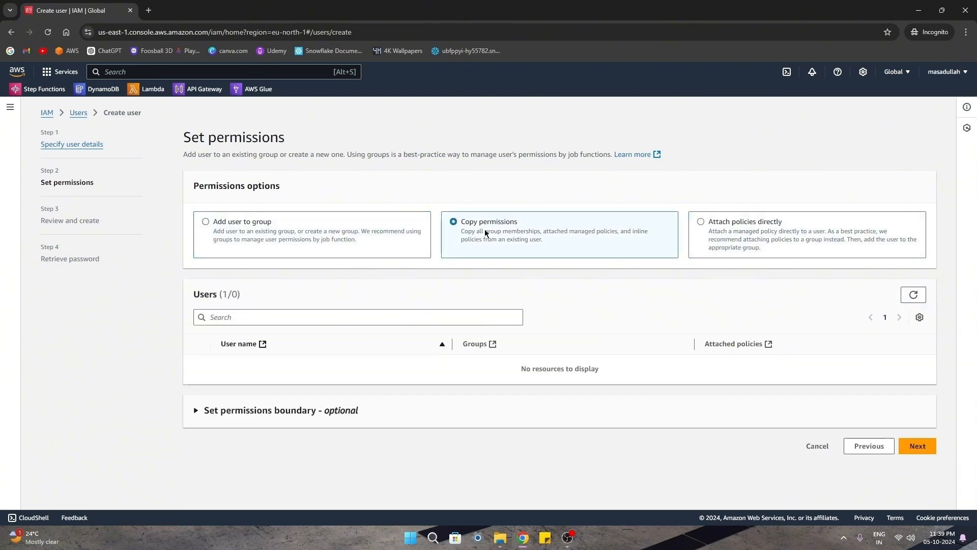
{"action": "left_click", "coordinate": [229, 232]}
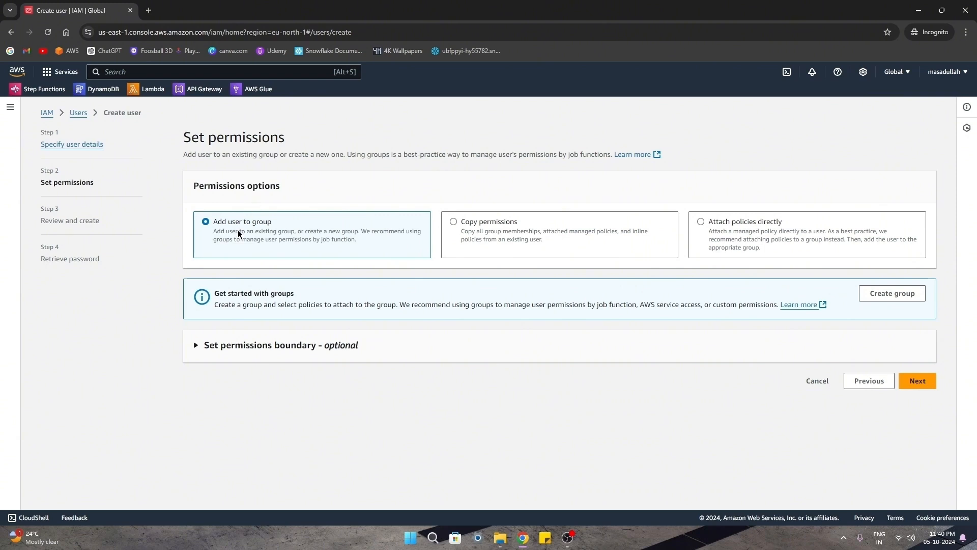
Create a user group named admin with the AdministratorAccess policy attached.
{"action": "left_click", "coordinate": [893, 294]}
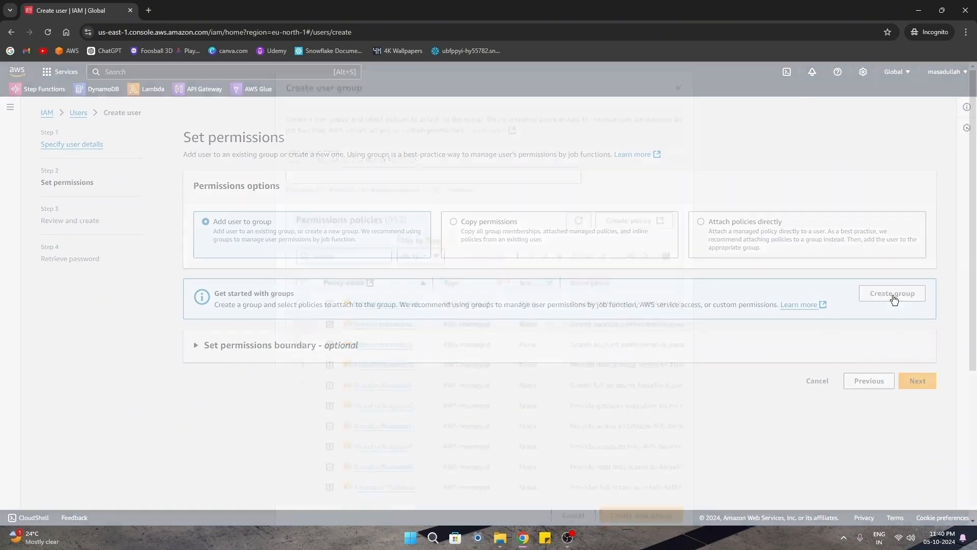
{"action": "left_click", "coordinate": [327, 170]}
{"action": "type", "text": "ad"}
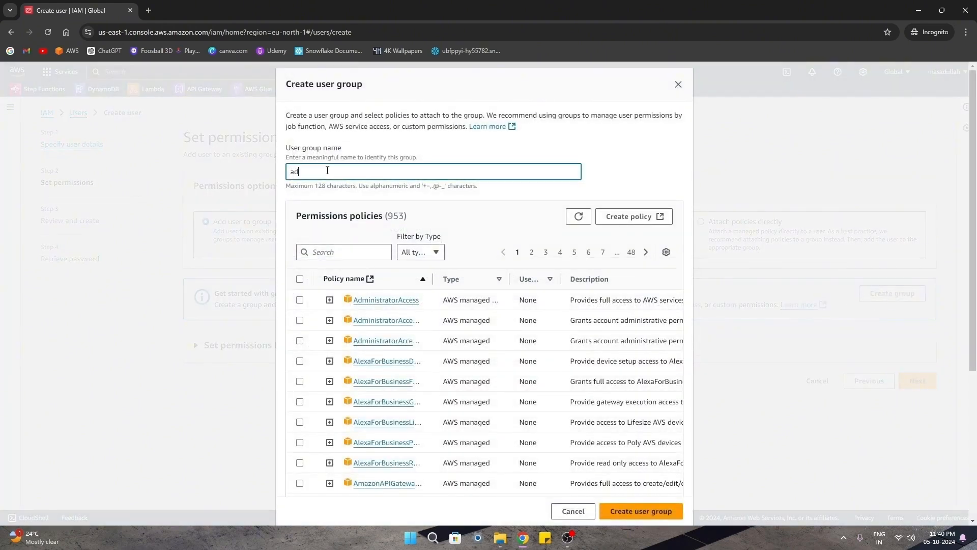
{"action": "type", "text": "min"}
{"action": "left_click", "coordinate": [337, 253]}
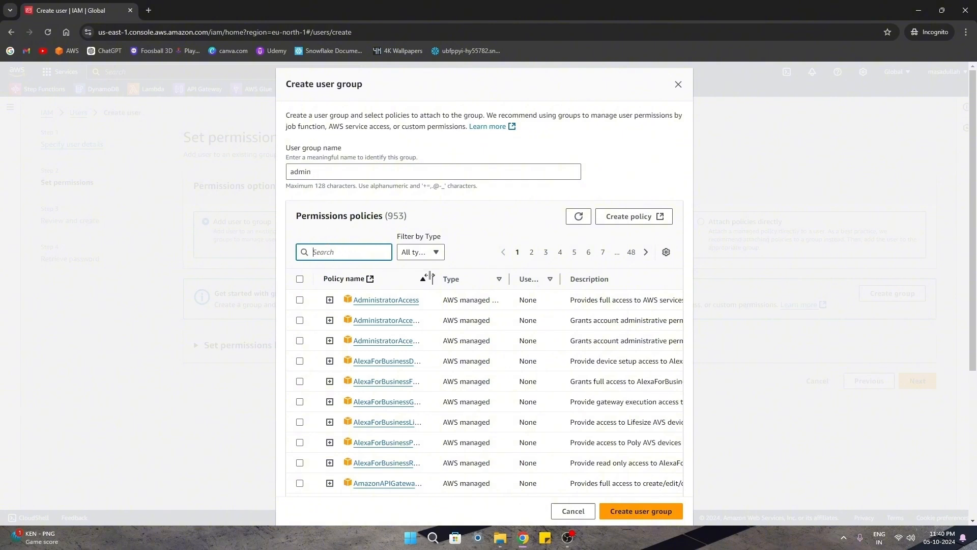
{"action": "left_click_drag", "start_coordinate": [433, 278], "coordinate": [456, 279]}
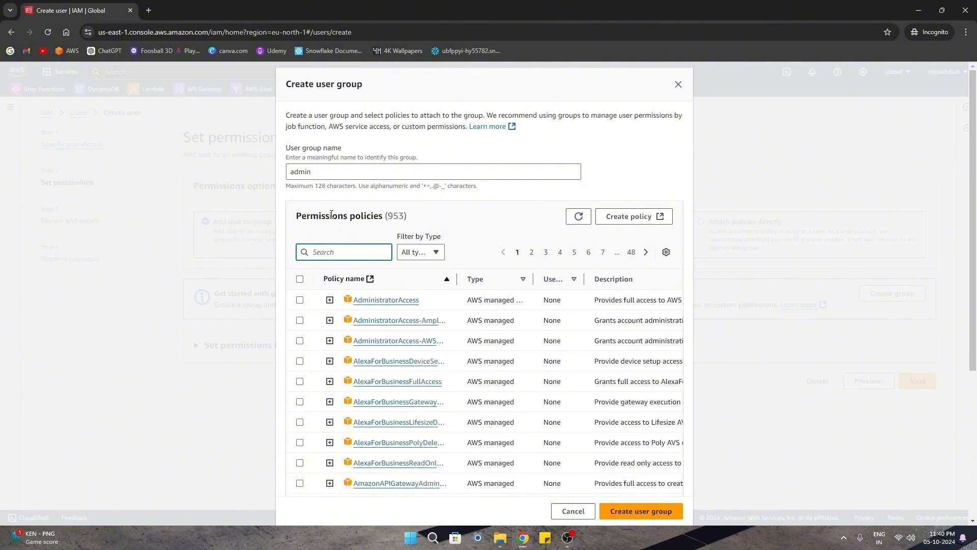
{"action": "left_click", "coordinate": [299, 301]}
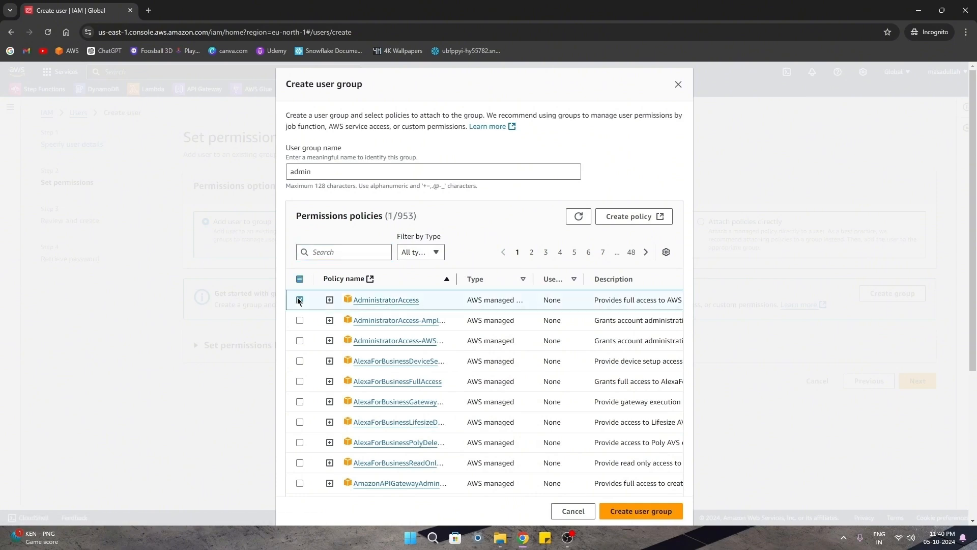
{"action": "left_click", "coordinate": [636, 512]}
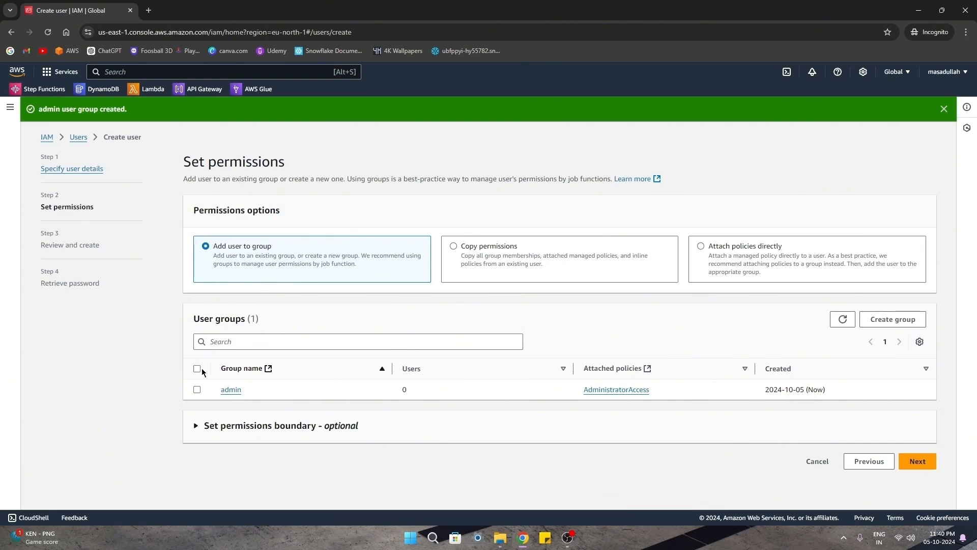
Add ittechsol to the admin group and create the user after review.
{"action": "left_click", "coordinate": [197, 390]}
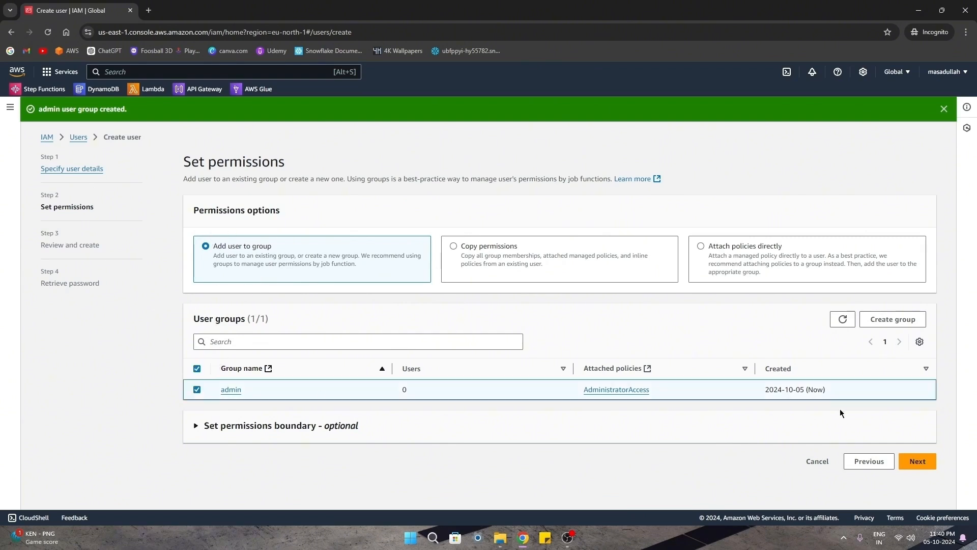
{"action": "left_click", "coordinate": [923, 461]}
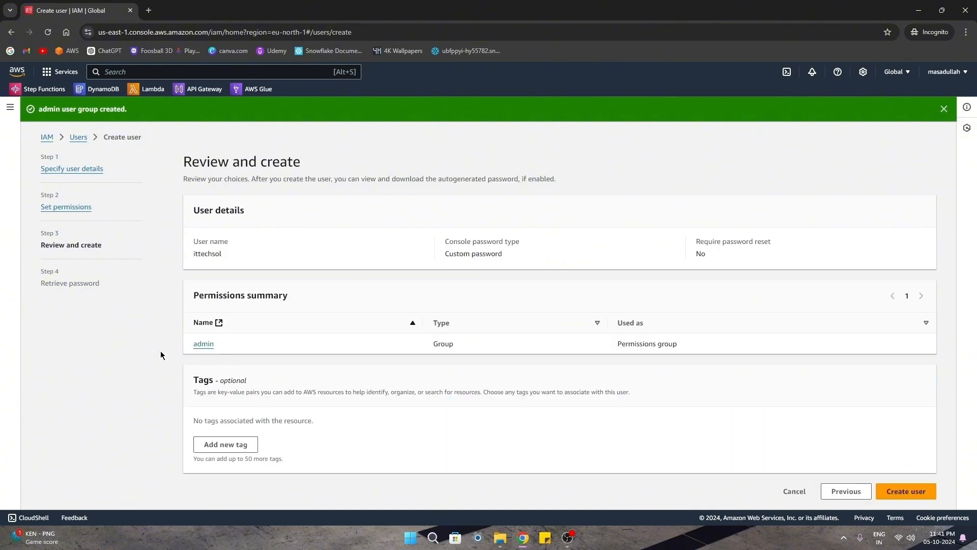
{"action": "left_click", "coordinate": [896, 491]}
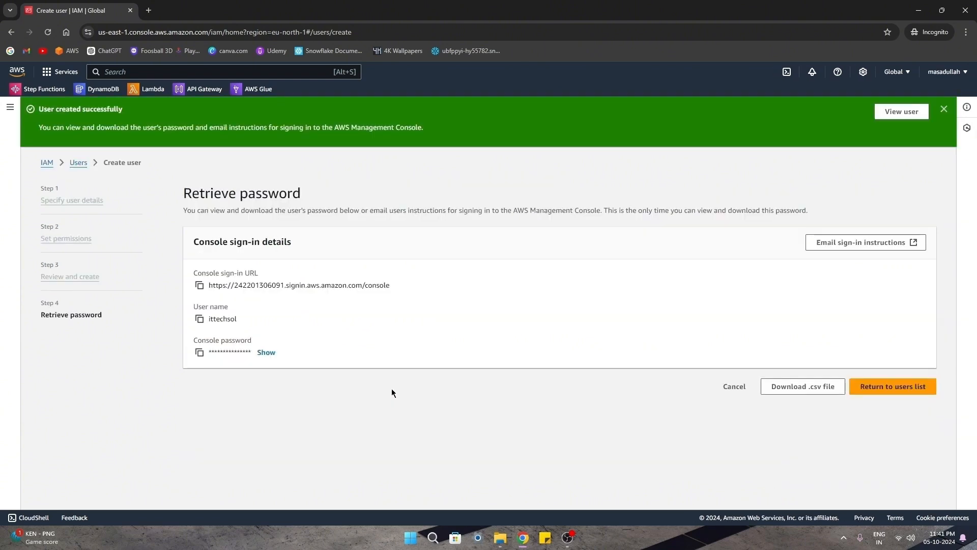
Return to the users list without downloading the password.
{"action": "left_click", "coordinate": [944, 109]}
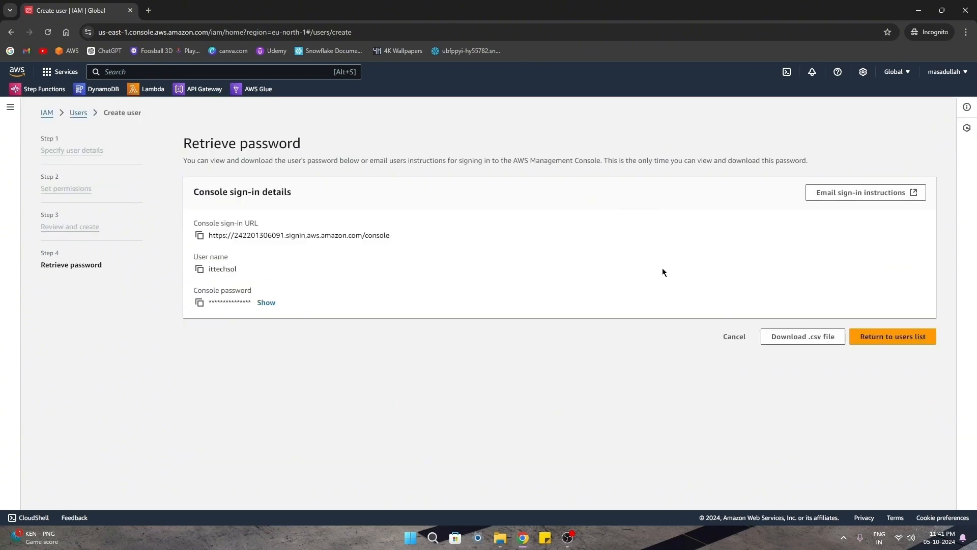
{"action": "left_click", "coordinate": [895, 341]}
{"action": "left_click", "coordinate": [605, 346]}
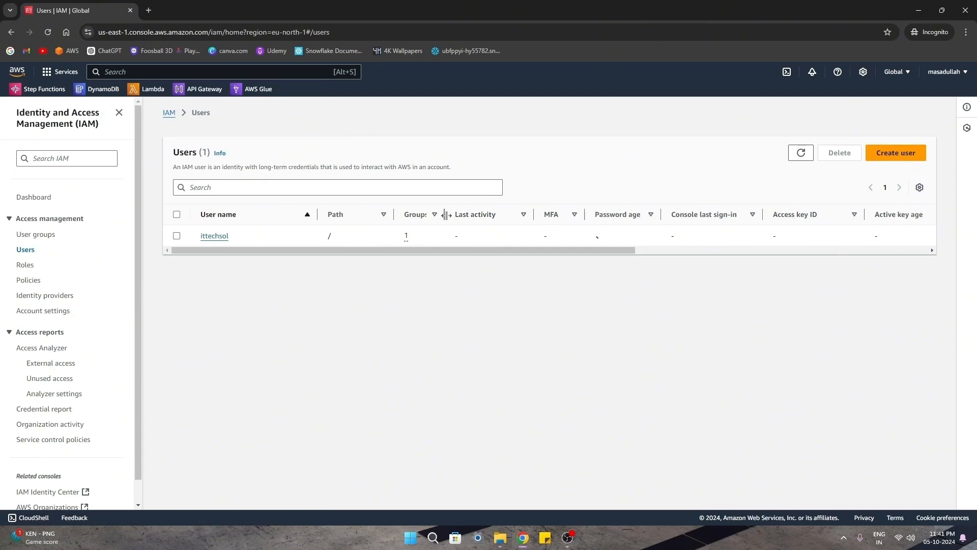
Check ittechsol's Groups and Permissions tabs show AdministratorAccess inherited from group admin.
{"action": "left_click_drag", "start_coordinate": [444, 214], "coordinate": [467, 214]}
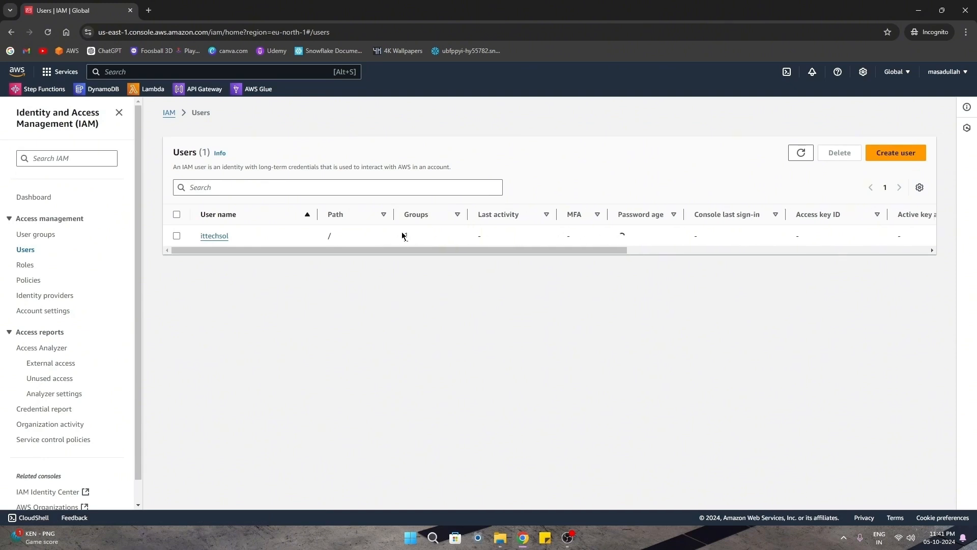
{"action": "left_click", "coordinate": [211, 238]}
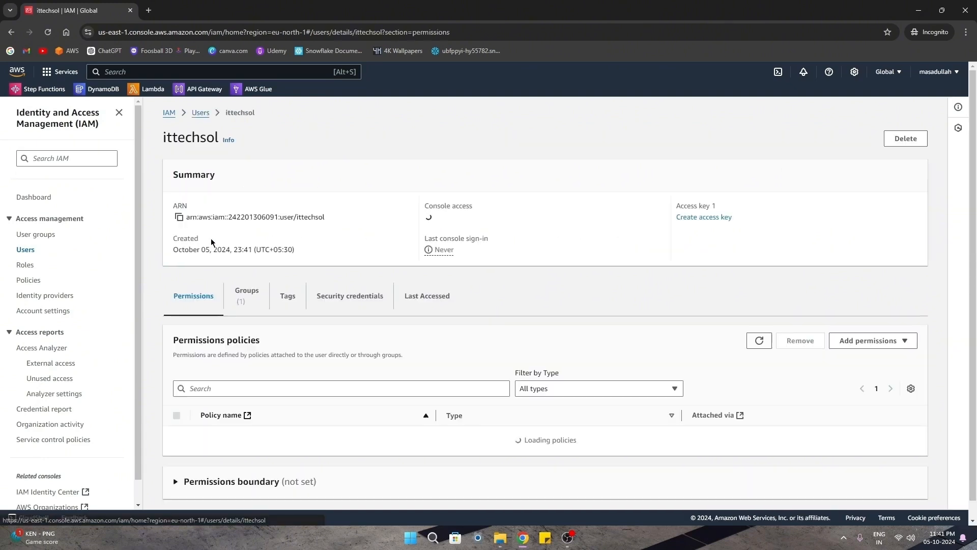
{"action": "left_click", "coordinate": [247, 294]}
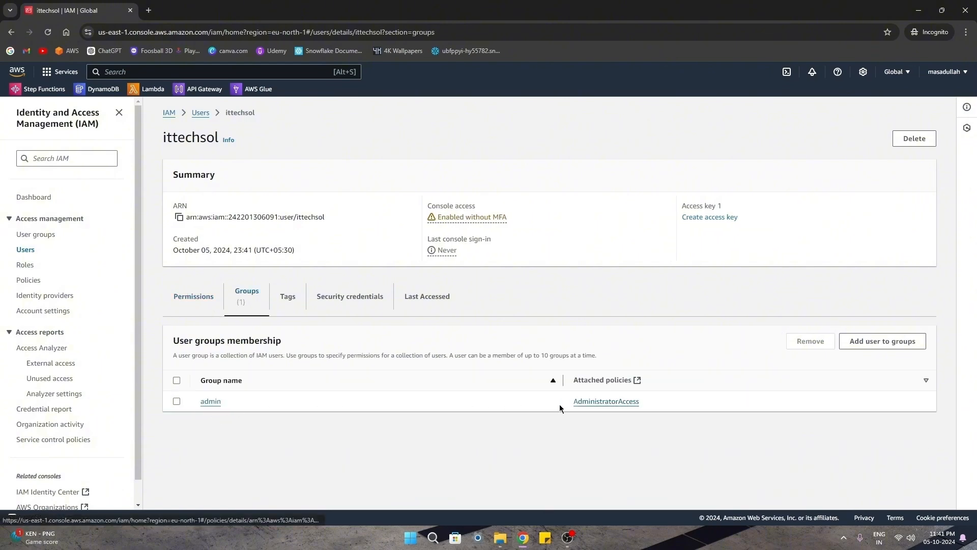
{"action": "left_click_drag", "start_coordinate": [560, 405], "coordinate": [655, 407]}
{"action": "left_click", "coordinate": [543, 406]}
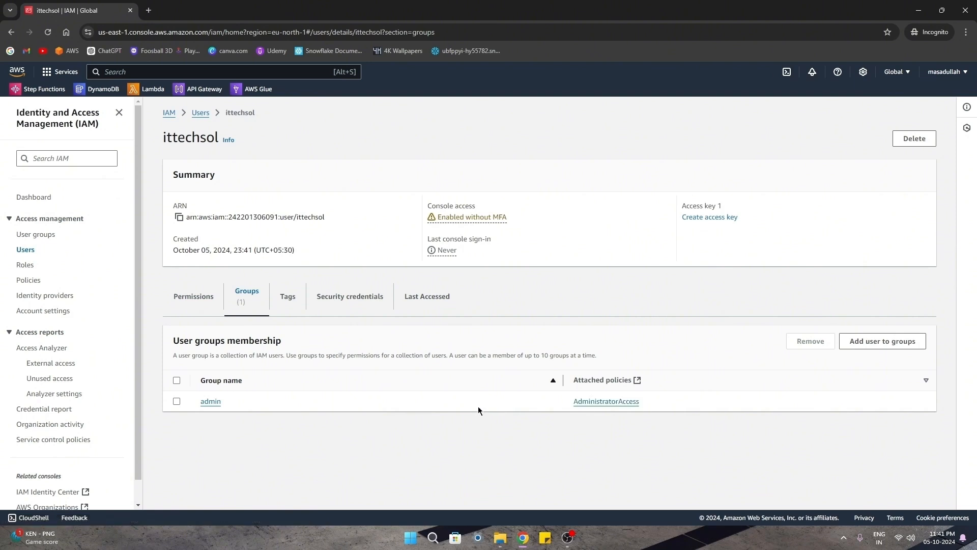
{"action": "left_click", "coordinate": [190, 303]}
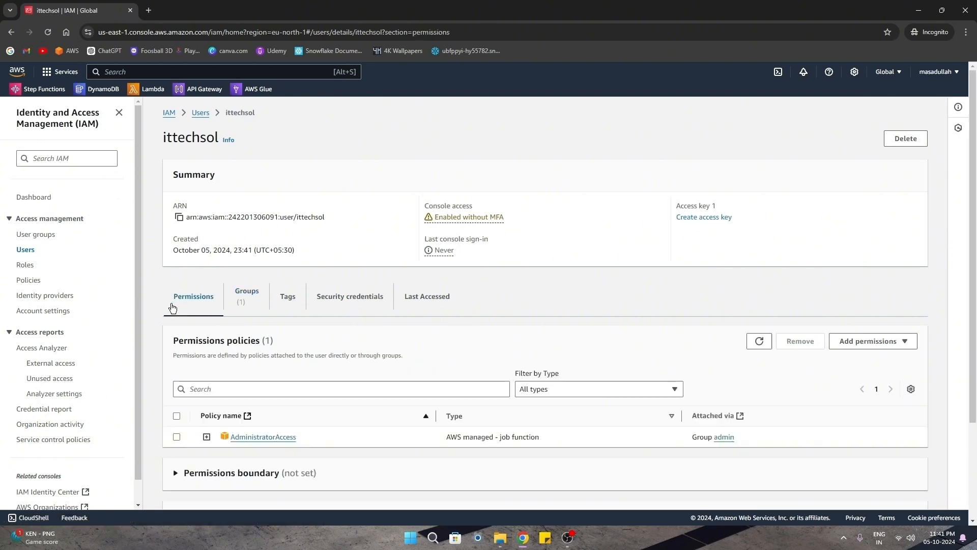
{"action": "scroll", "coordinate": [168, 303], "scroll_direction": "down", "scroll_amount": 1}
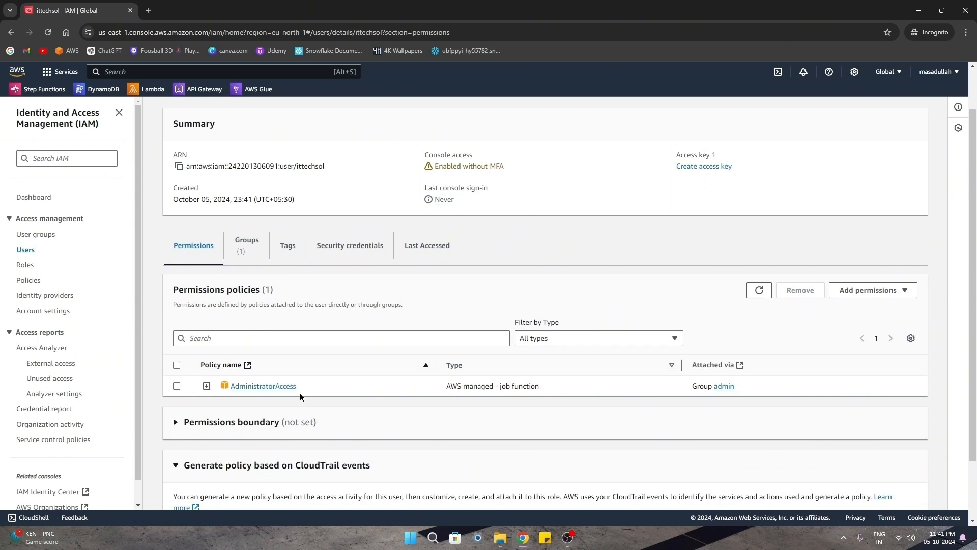
{"action": "left_click_drag", "start_coordinate": [299, 388], "coordinate": [225, 387]}
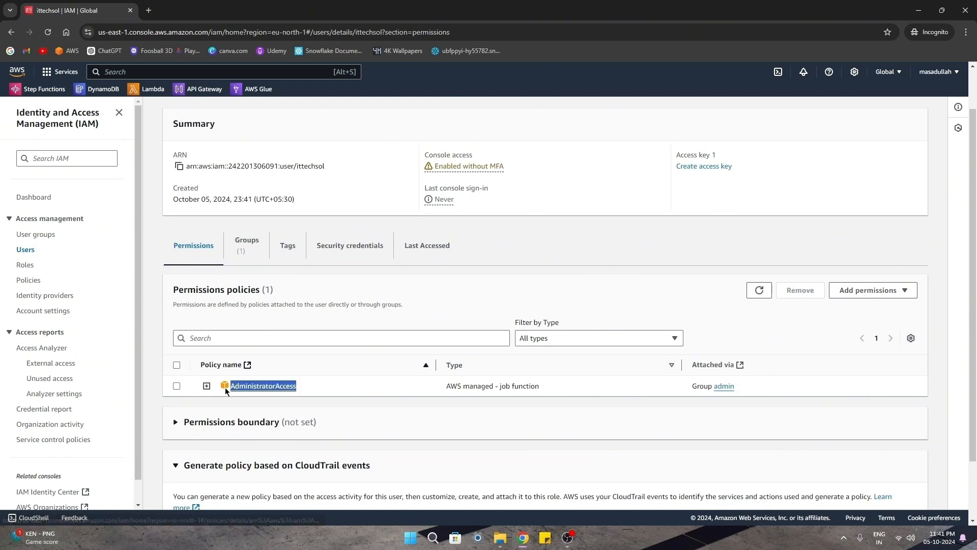
{"action": "left_click", "coordinate": [316, 389]}
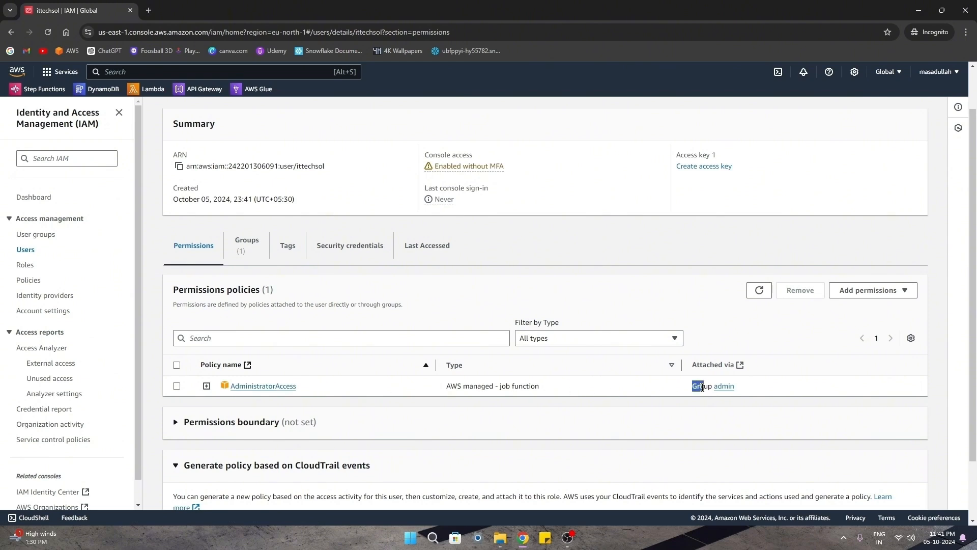
{"action": "left_click_drag", "start_coordinate": [703, 388], "coordinate": [734, 387]}
{"action": "left_click", "coordinate": [648, 389]}
Copy the IAM users sign-in URL from the dashboard and sign out of the root account.
{"action": "left_click", "coordinate": [41, 199]}
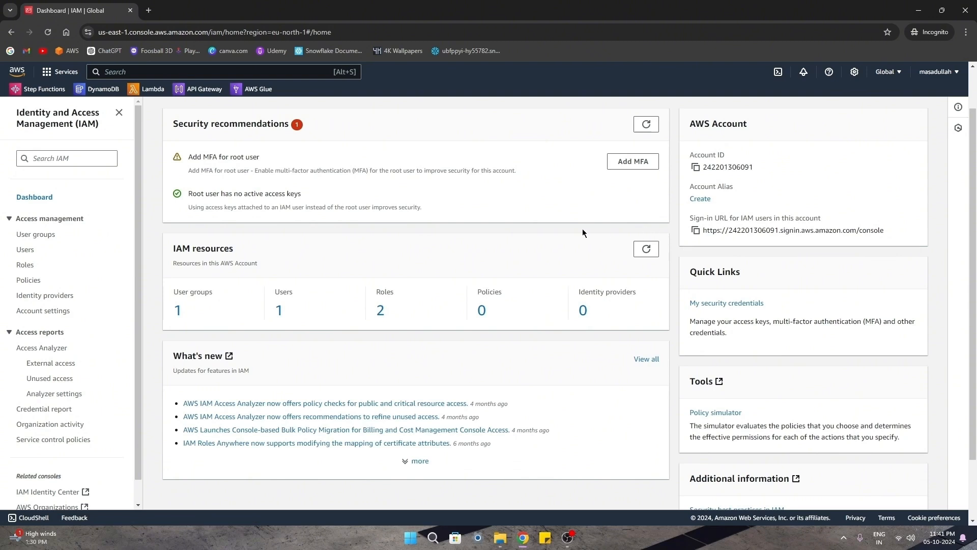
{"action": "left_click", "coordinate": [697, 232]}
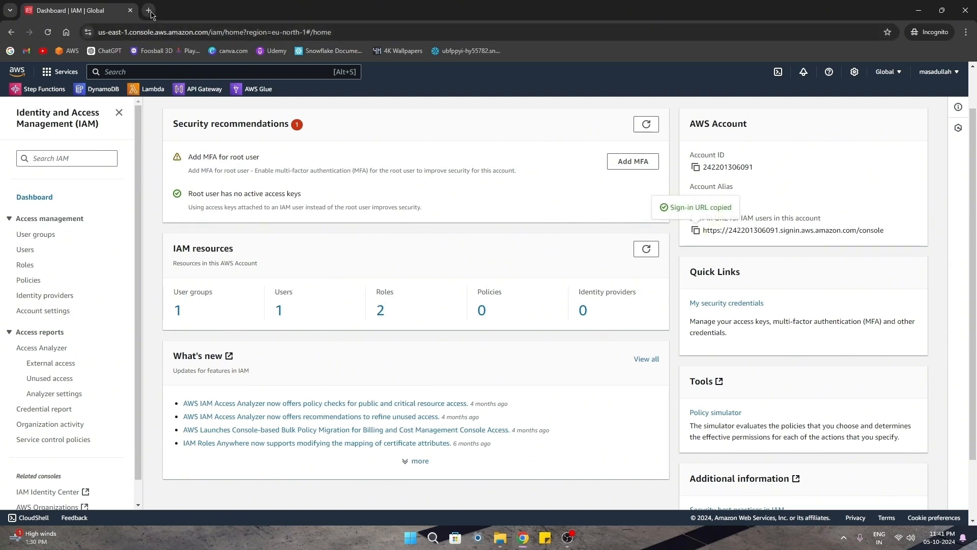
{"action": "left_click", "coordinate": [941, 72]}
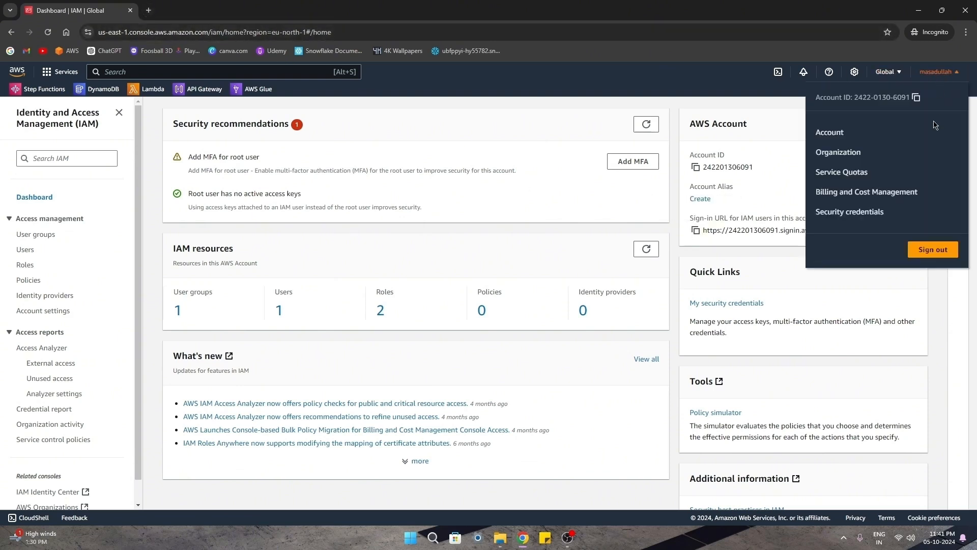
{"action": "left_click", "coordinate": [937, 250]}
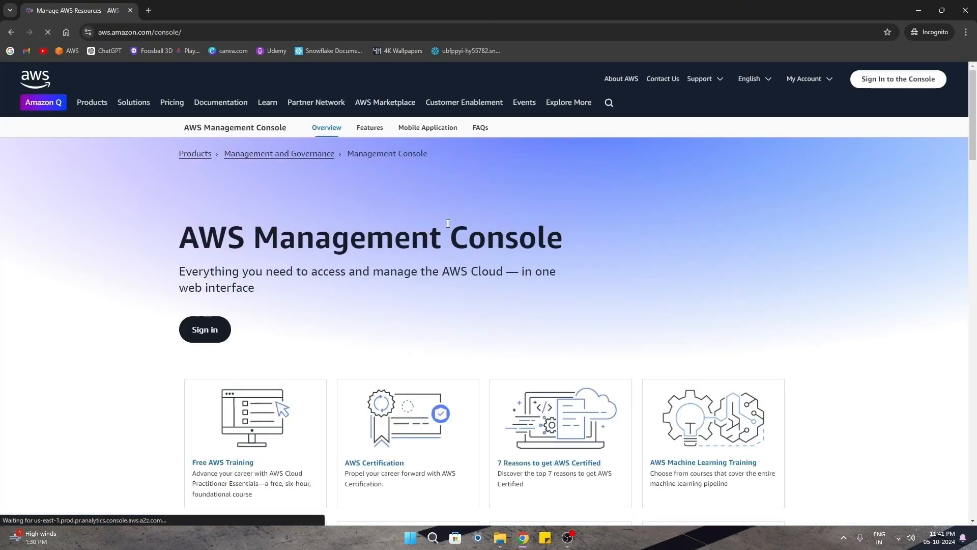
{"action": "left_click", "coordinate": [208, 32]}
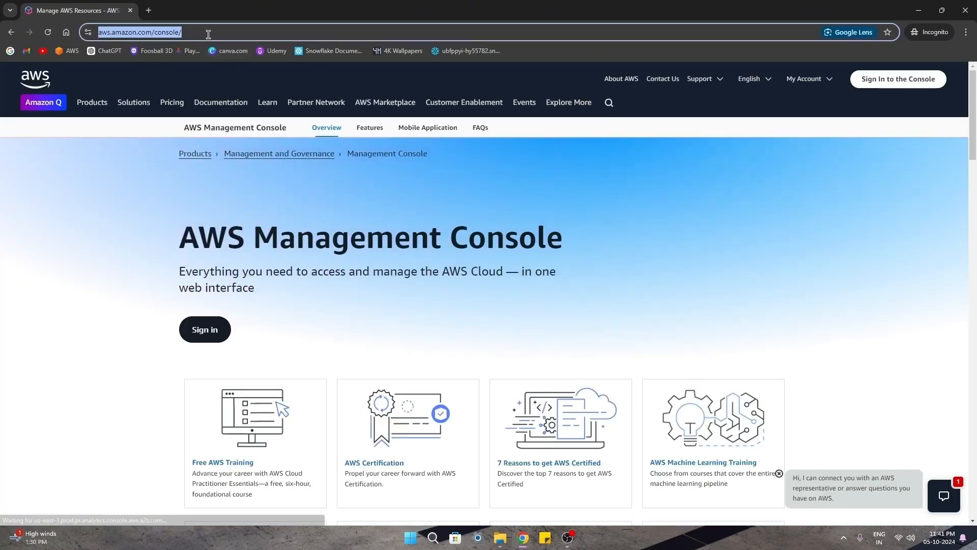
Load the copied IAM sign-in URL and enter user ittechsol and its password.
{"action": "key", "text": "ctrl+v"}
{"action": "key", "text": "Return"}
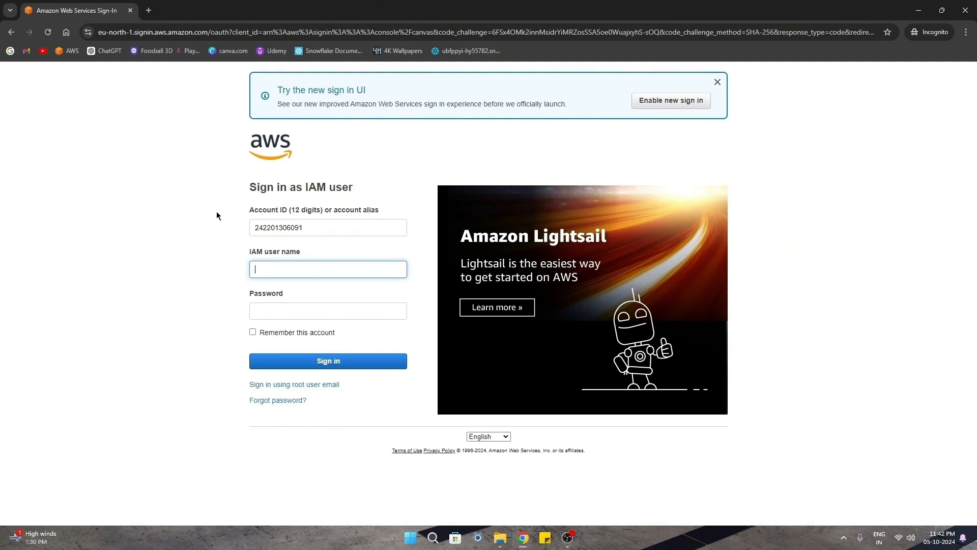
{"action": "left_click", "coordinate": [264, 270]}
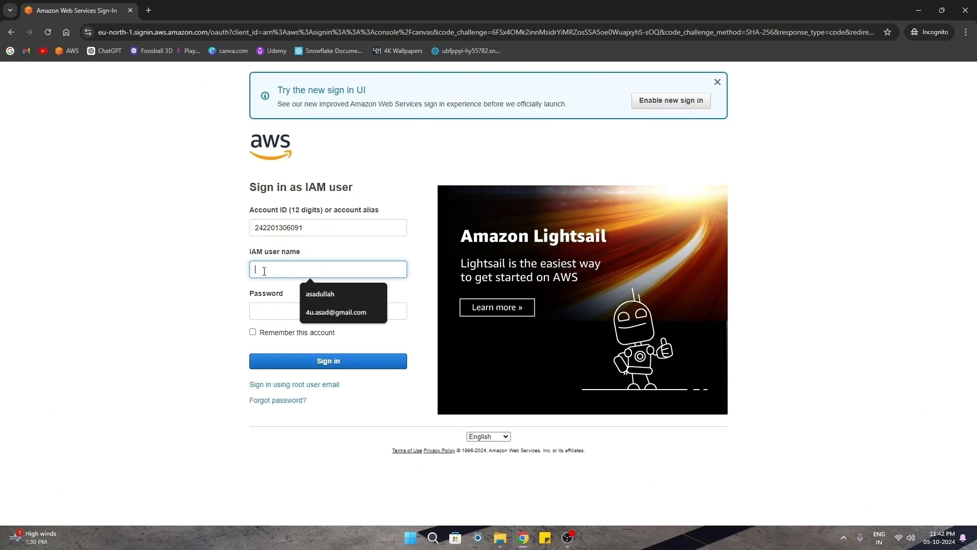
{"action": "type", "text": "ittechso"}
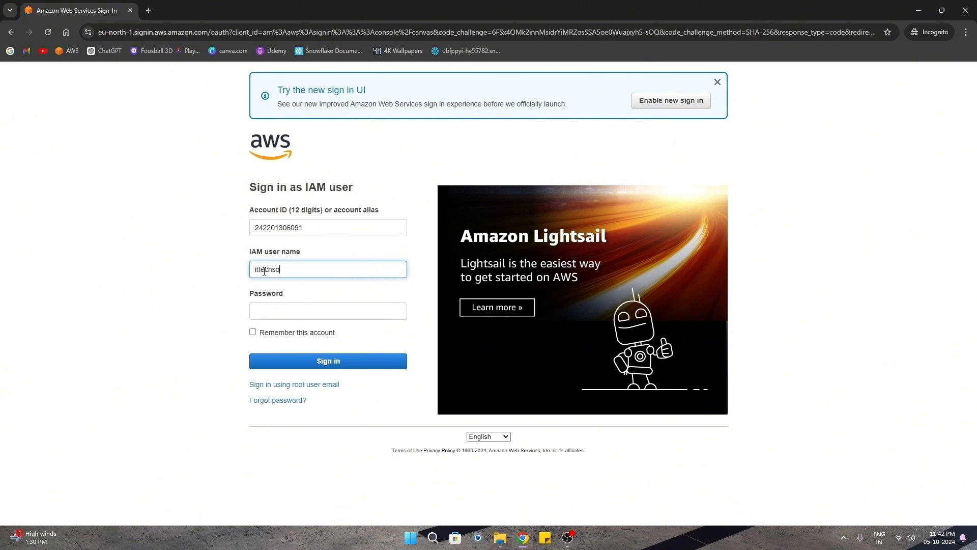
{"action": "type", "text": "l"}
{"action": "key", "text": "Tab"}
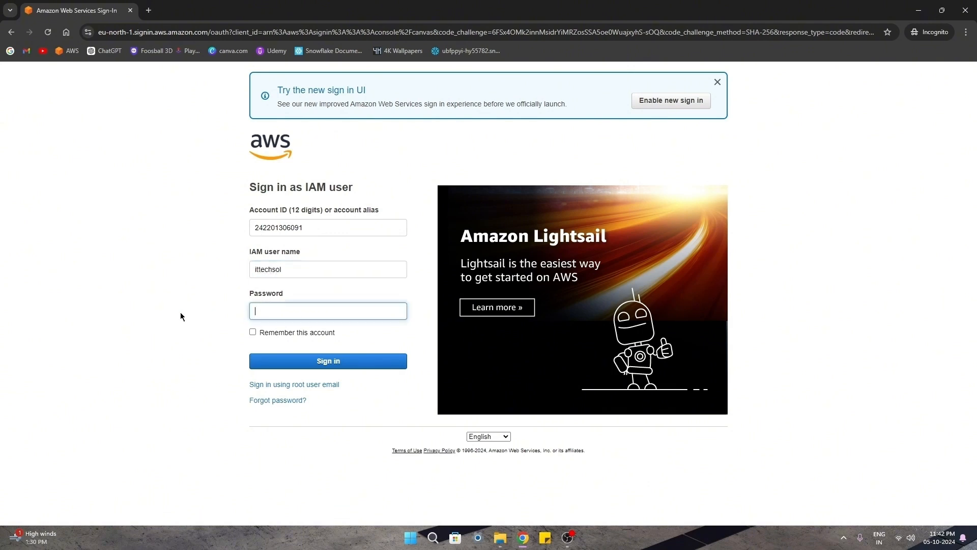
{"action": "type", "text": "•••••••••••••"}
Sign in and confirm in the account menu that ittechsol is signed in.
{"action": "left_click", "coordinate": [331, 364]}
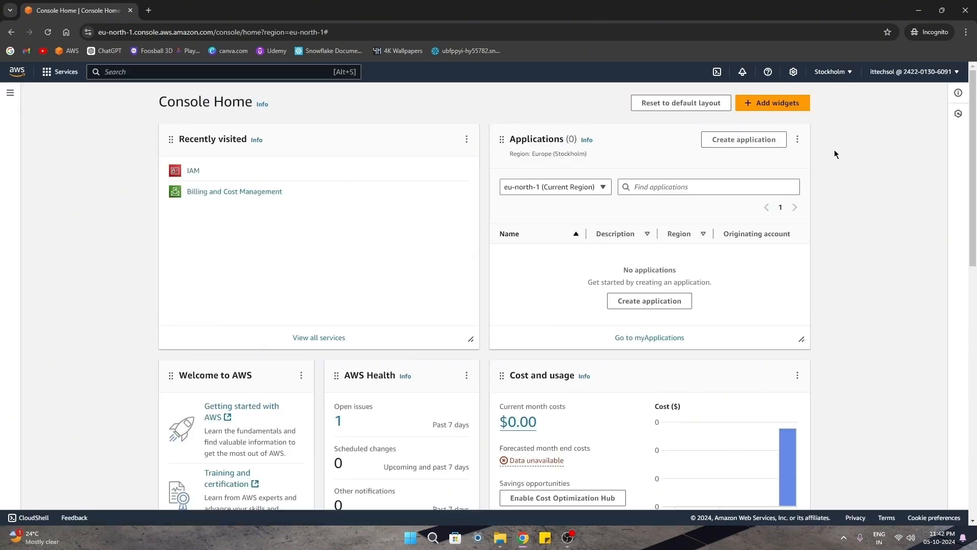
{"action": "left_click", "coordinate": [899, 72]}
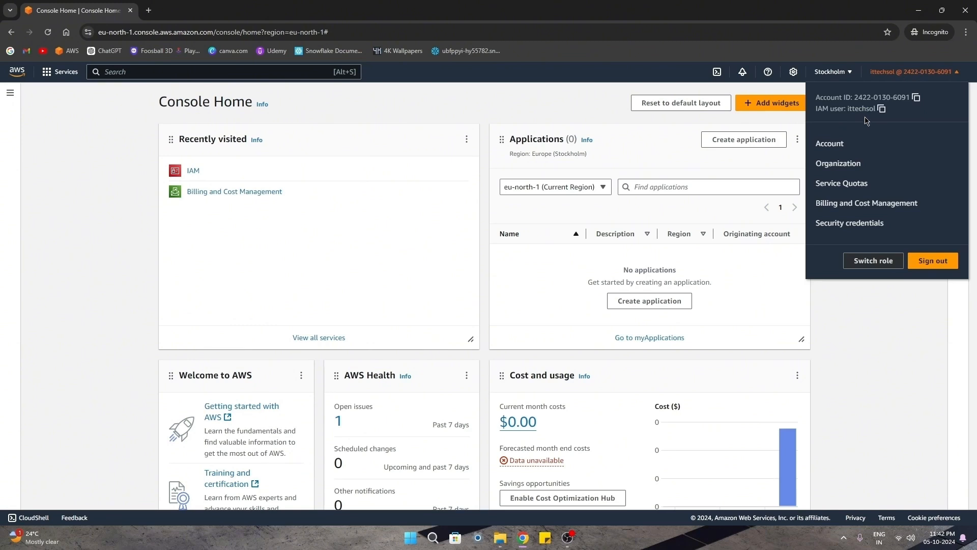
{"action": "left_click", "coordinate": [105, 227]}
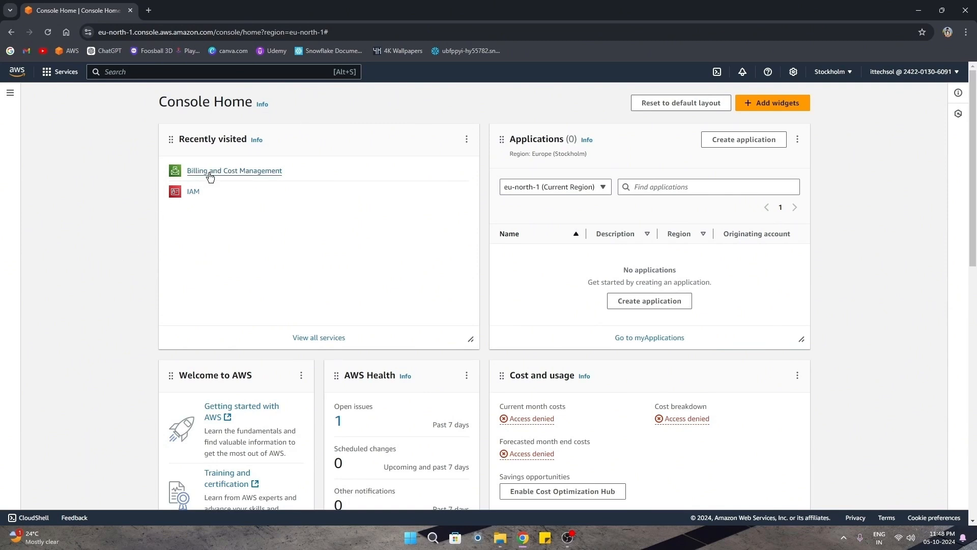
Open Billing and Cost Management and confirm Free Tier, Bills and Budgets are denied.
{"action": "left_click", "coordinate": [261, 174]}
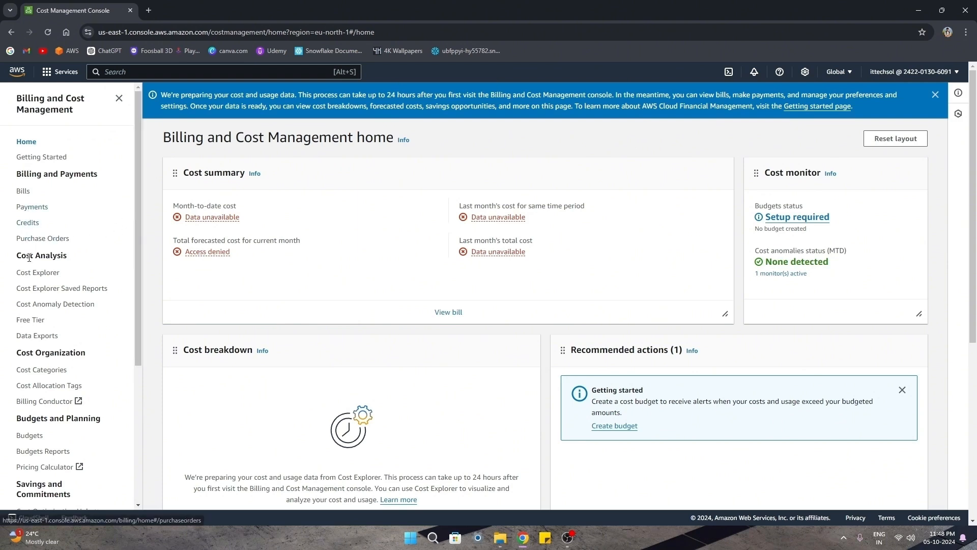
{"action": "left_click", "coordinate": [30, 321]}
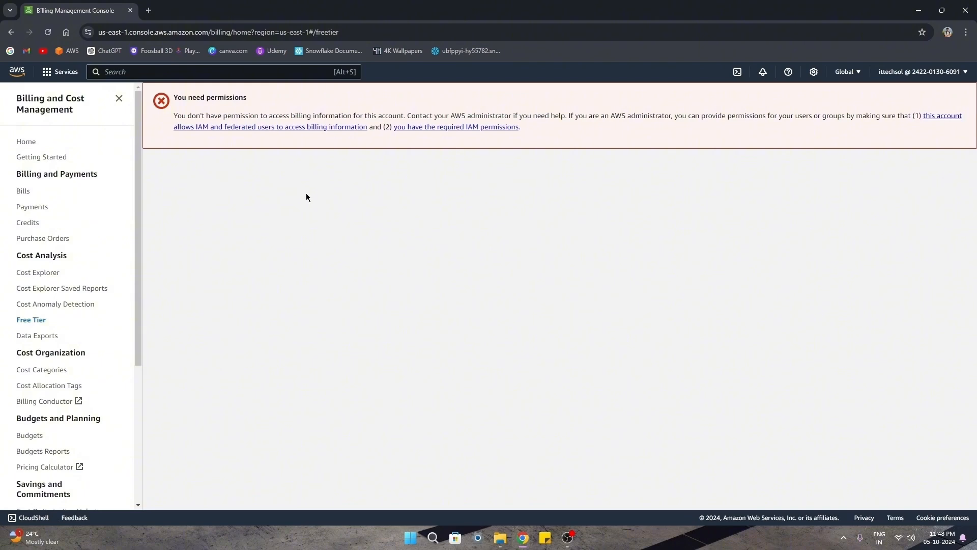
{"action": "left_click_drag", "start_coordinate": [635, 116], "coordinate": [887, 116]}
{"action": "left_click", "coordinate": [412, 235]}
{"action": "left_click_drag", "start_coordinate": [40, 320], "coordinate": [16, 320]}
{"action": "left_click", "coordinate": [285, 253]}
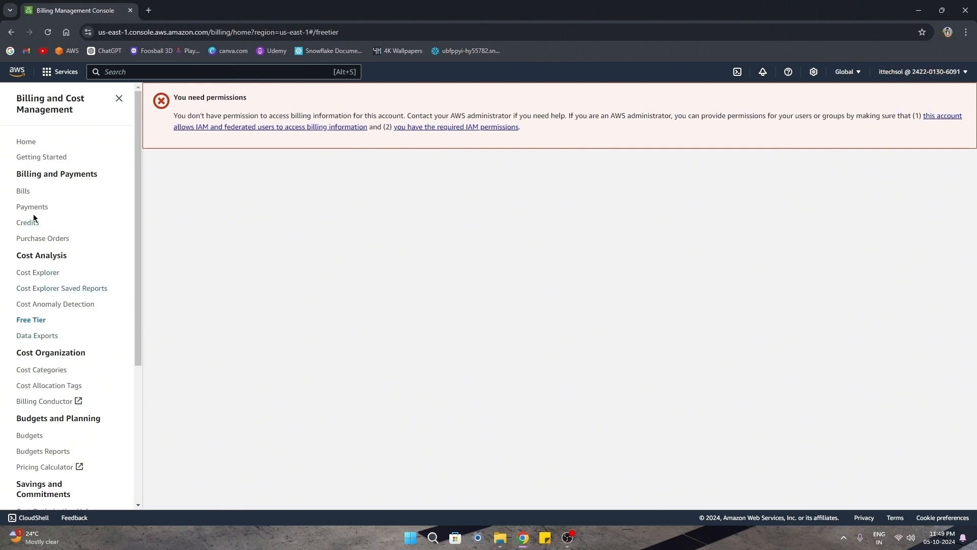
{"action": "left_click", "coordinate": [24, 191]}
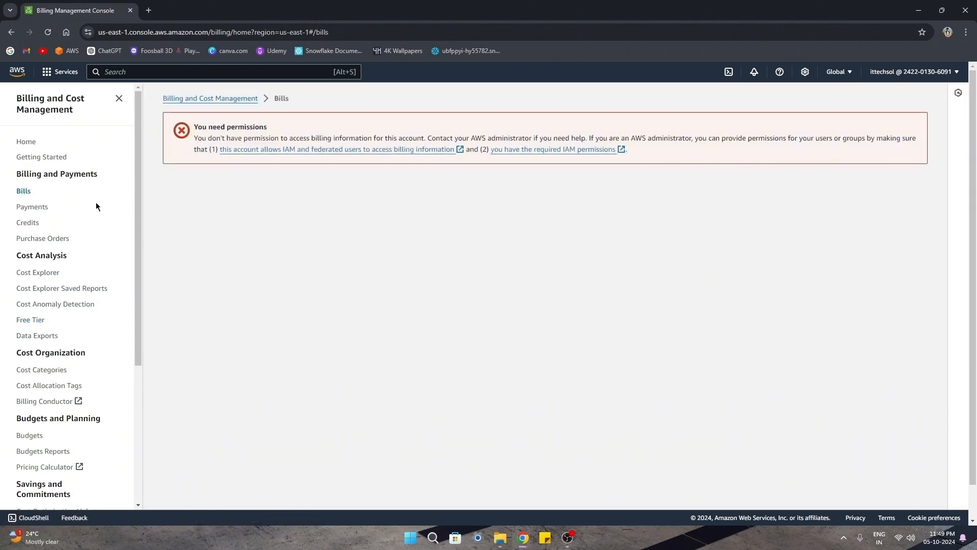
{"action": "left_click", "coordinate": [30, 437]}
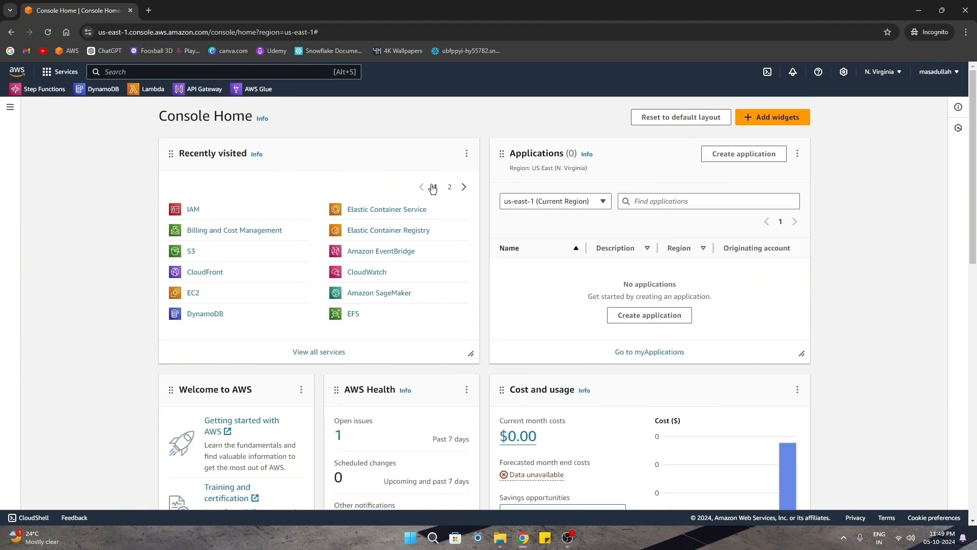
Open the root account's dropdown menu in the top-right navigation bar.
{"action": "left_click", "coordinate": [936, 72]}
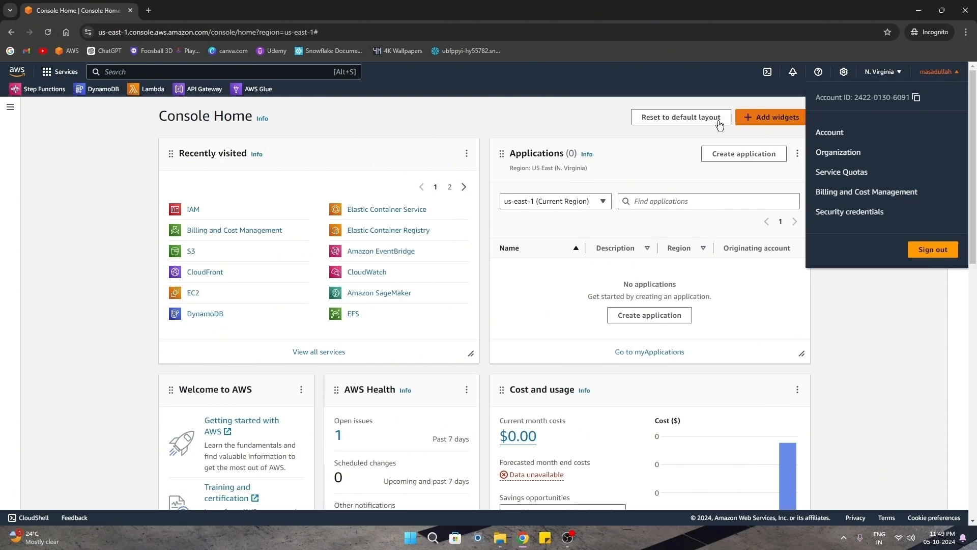
{"action": "left_click", "coordinate": [473, 123]}
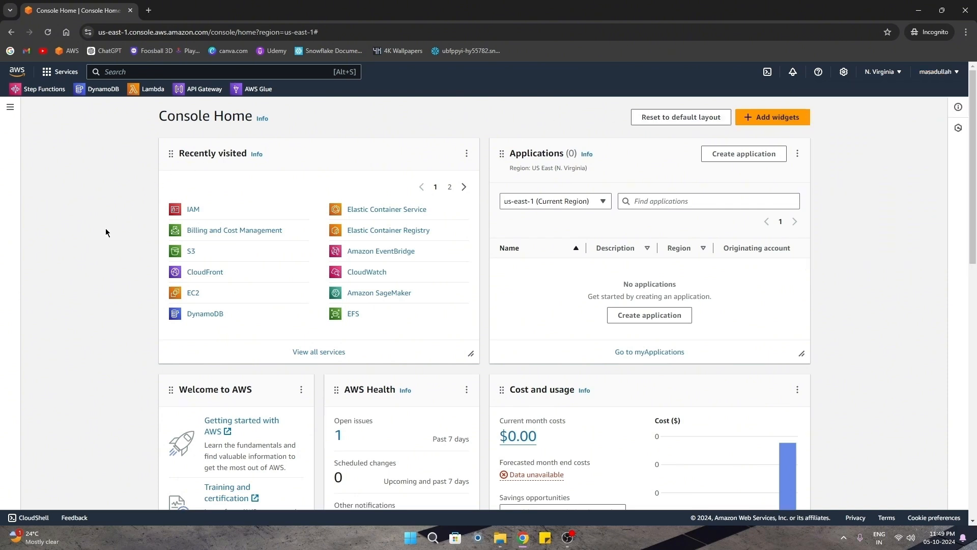
{"action": "left_click", "coordinate": [938, 71]}
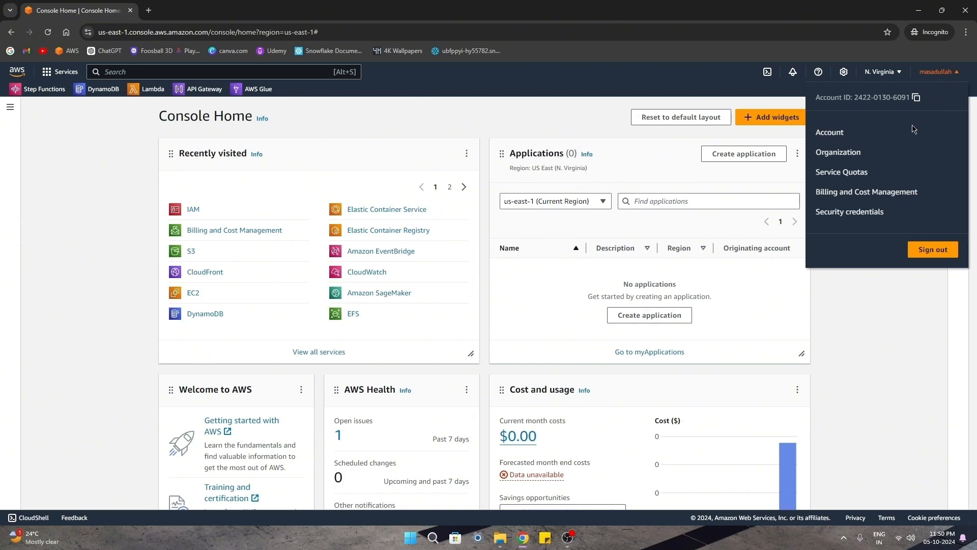
Go to the Account settings page and scroll to the IAM billing access section.
{"action": "left_click", "coordinate": [829, 135]}
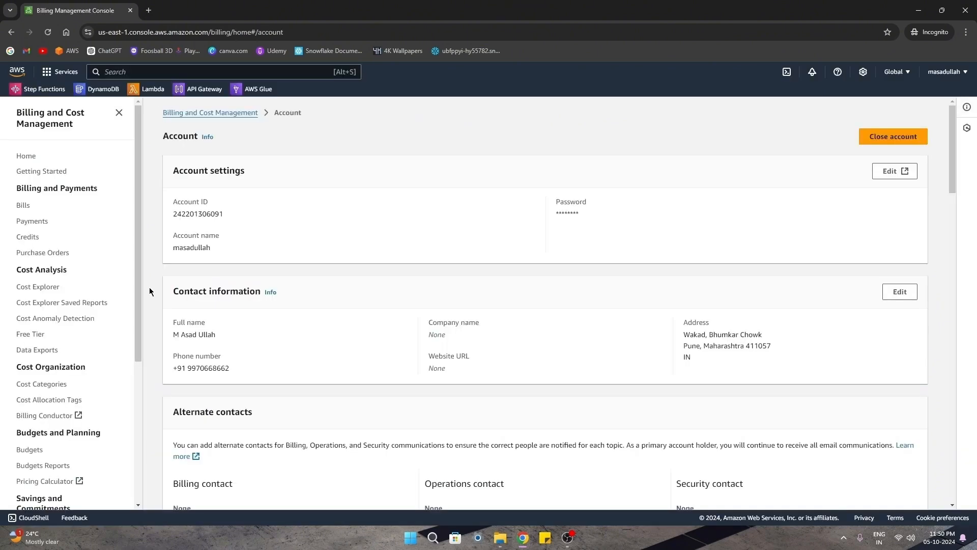
{"action": "scroll", "coordinate": [151, 290], "scroll_direction": "down", "scroll_amount": 2}
{"action": "scroll", "coordinate": [150, 291], "scroll_direction": "down", "scroll_amount": 12}
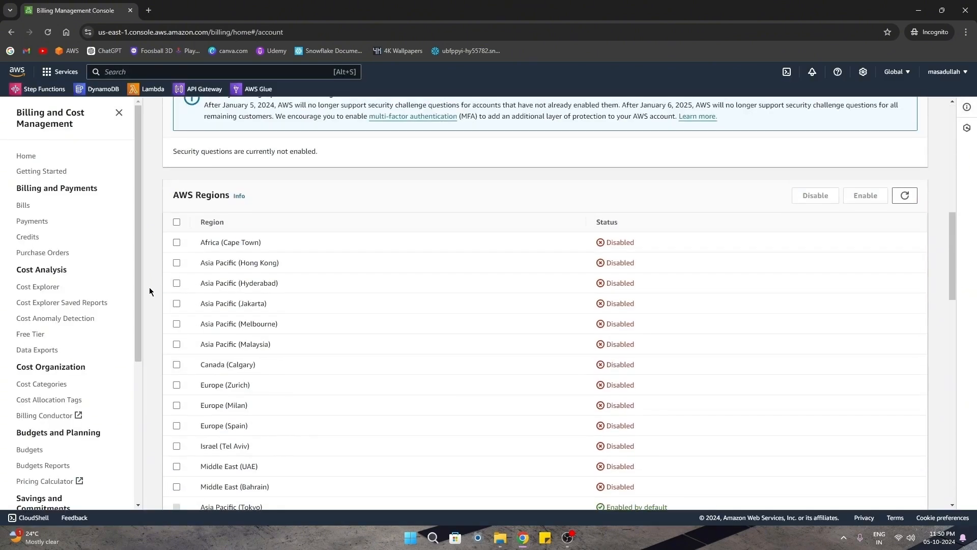
{"action": "scroll", "coordinate": [150, 291], "scroll_direction": "down", "scroll_amount": 10}
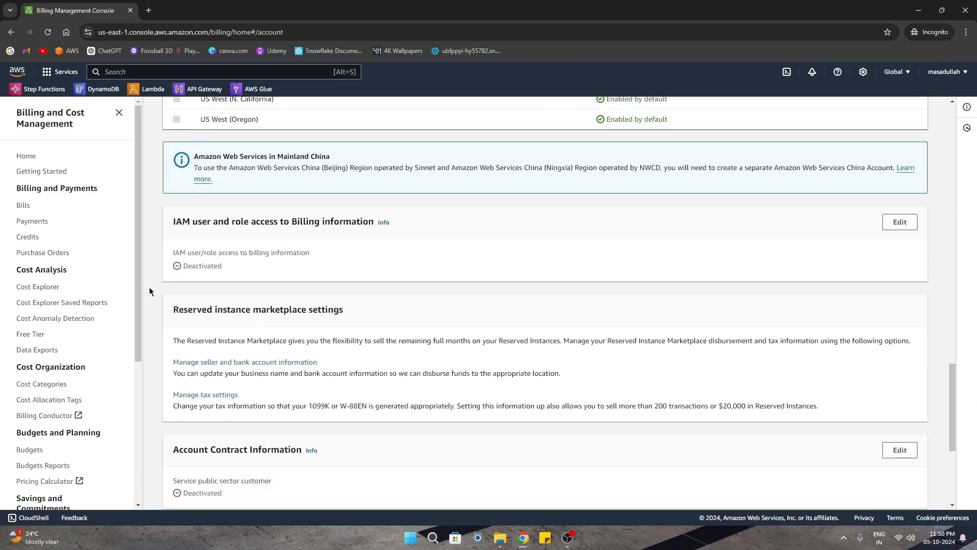
Highlight the IAM billing access heading and its Deactivated status.
{"action": "left_click_drag", "start_coordinate": [190, 221], "coordinate": [366, 221]}
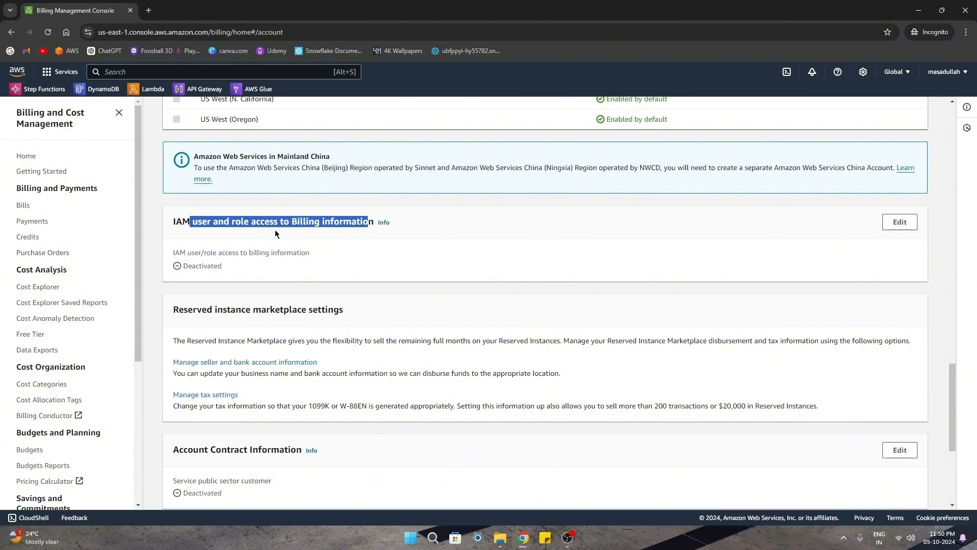
{"action": "left_click", "coordinate": [226, 235]}
{"action": "left_click_drag", "start_coordinate": [265, 264], "coordinate": [311, 253]}
{"action": "left_click", "coordinate": [236, 269]}
{"action": "left_click", "coordinate": [250, 272]}
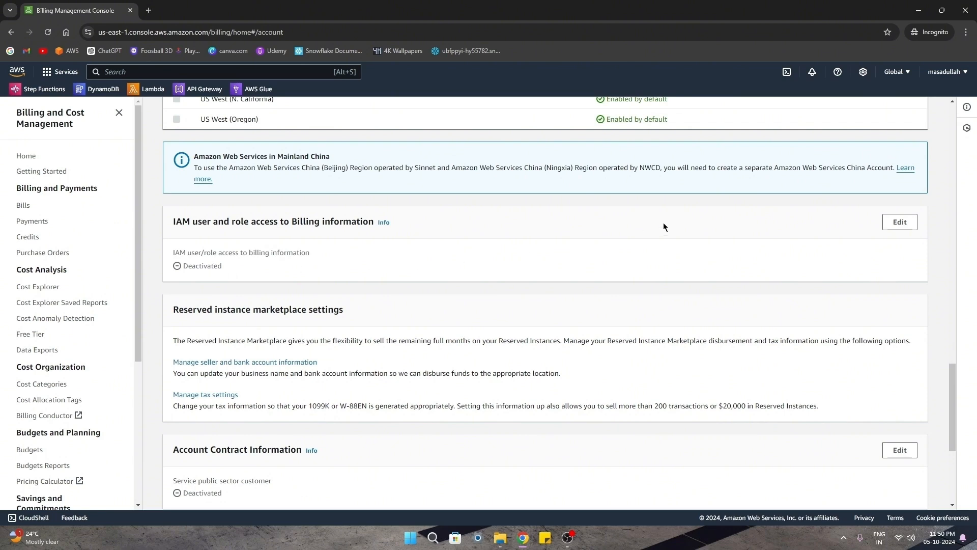
Activate IAM user and role access to billing information, then dismiss the success notice.
{"action": "left_click", "coordinate": [941, 81]}
{"action": "left_click", "coordinate": [453, 253]}
{"action": "left_click", "coordinate": [898, 224]}
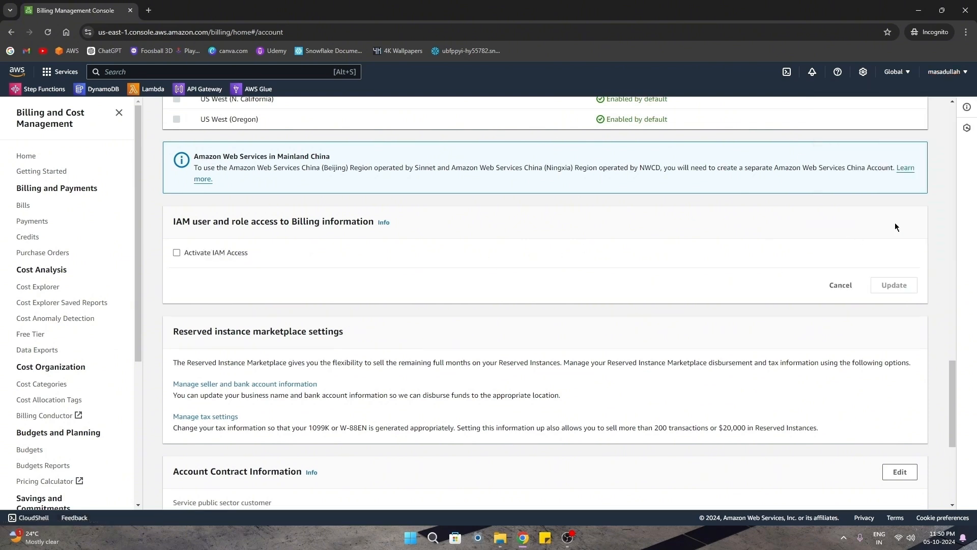
{"action": "left_click", "coordinate": [176, 254]}
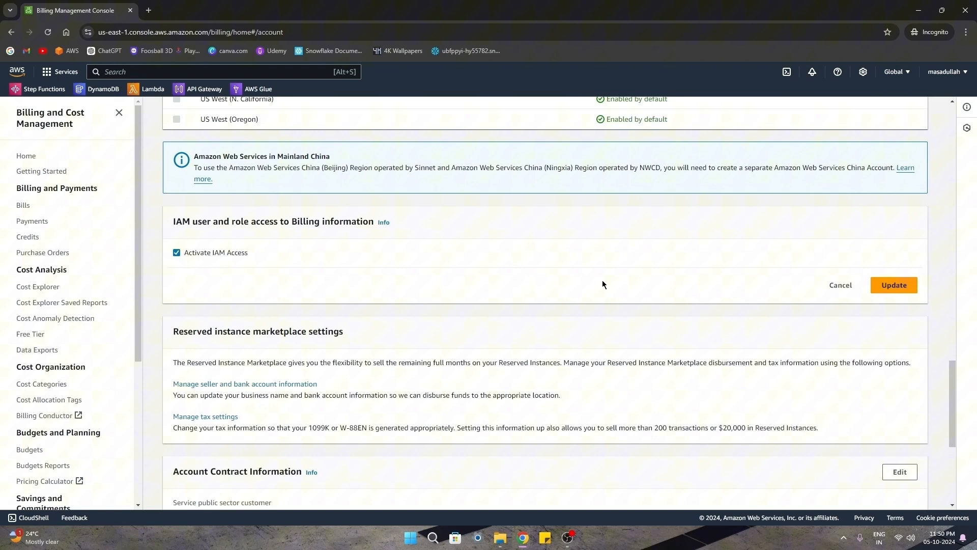
{"action": "left_click", "coordinate": [883, 288]}
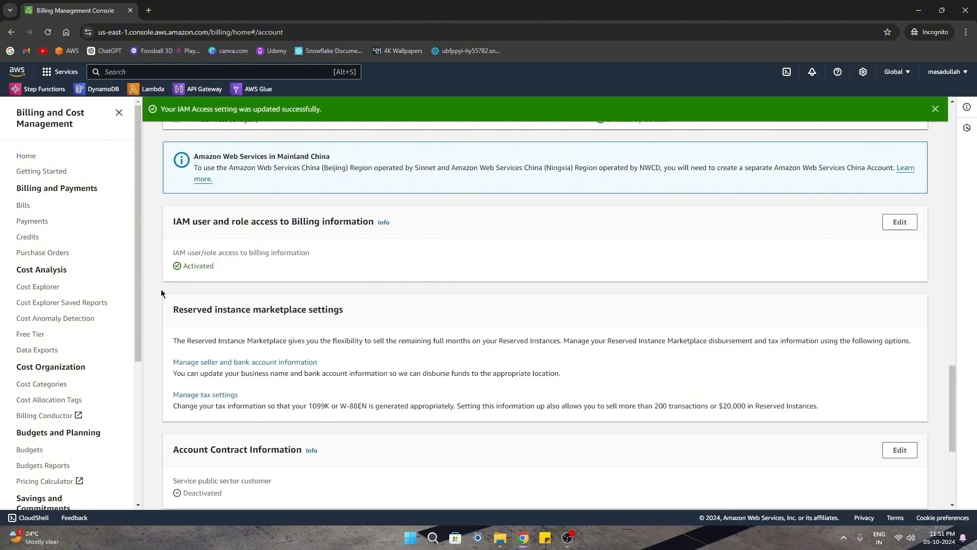
{"action": "left_click", "coordinate": [936, 109]}
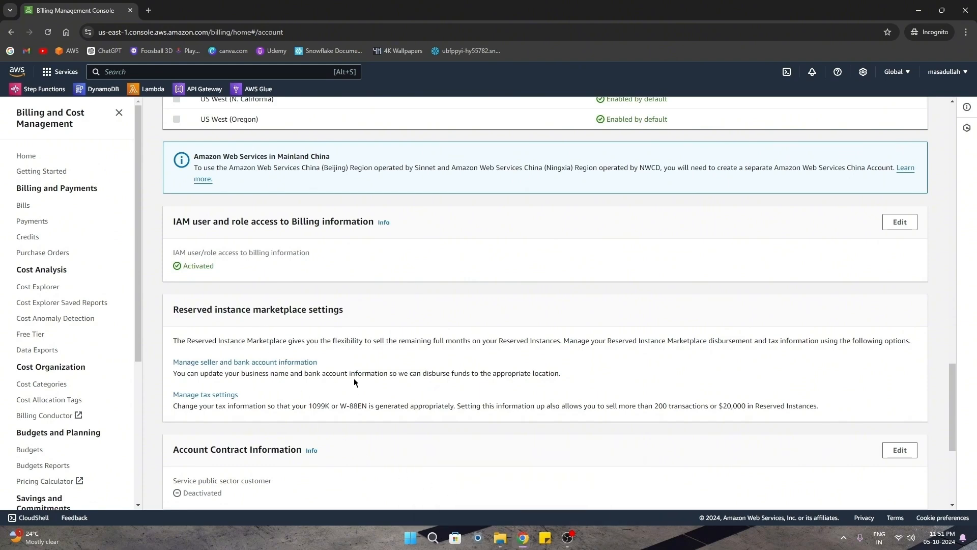
{"action": "scroll", "coordinate": [230, 306], "scroll_direction": "up", "scroll_amount": 15}
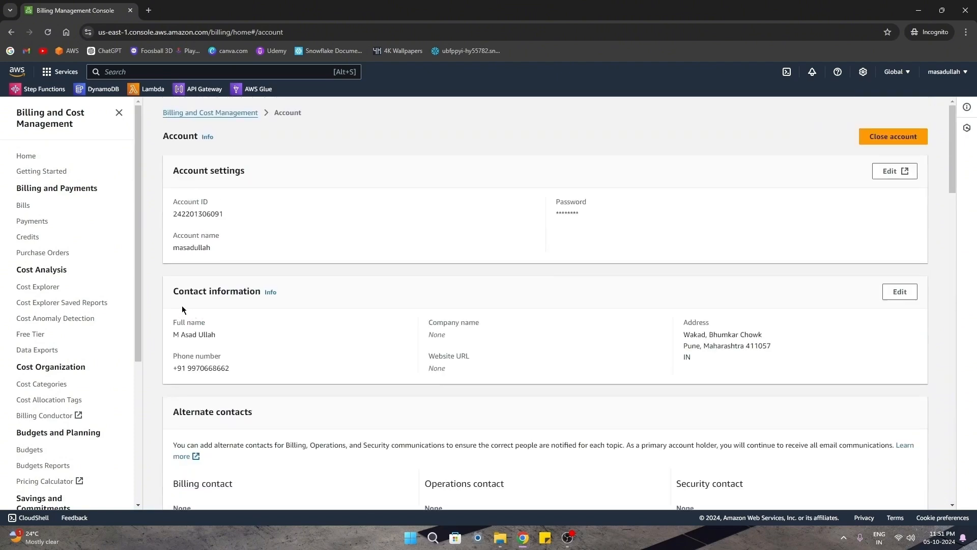
Review the Bills and Free Tier pages, then open Budgets from the Billing sidebar.
{"action": "left_click", "coordinate": [23, 205]}
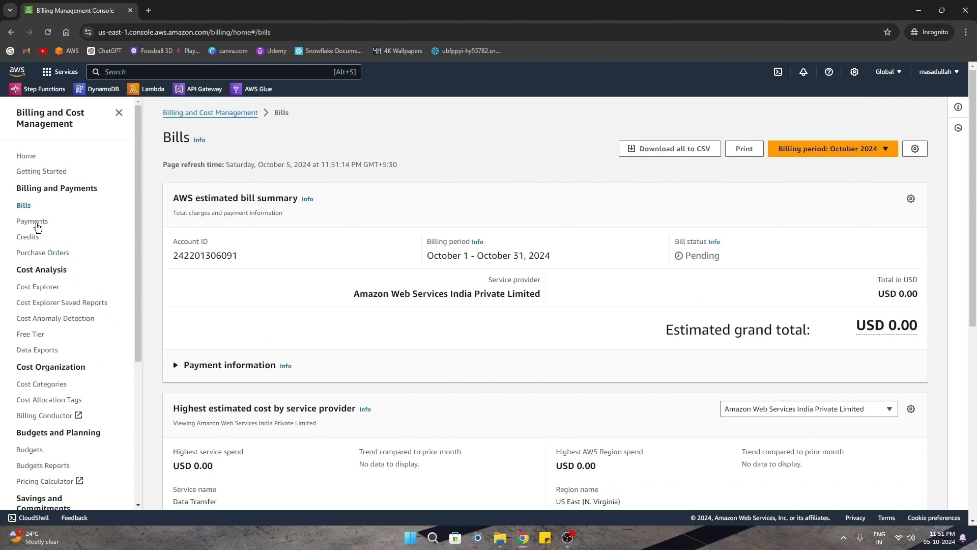
{"action": "left_click", "coordinate": [24, 335]}
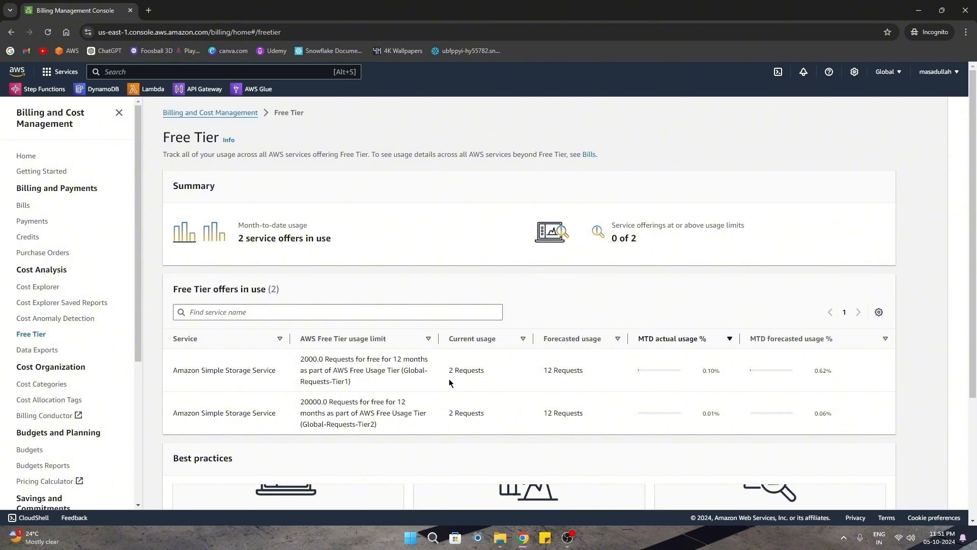
{"action": "scroll", "coordinate": [265, 391], "scroll_direction": "down", "scroll_amount": 1}
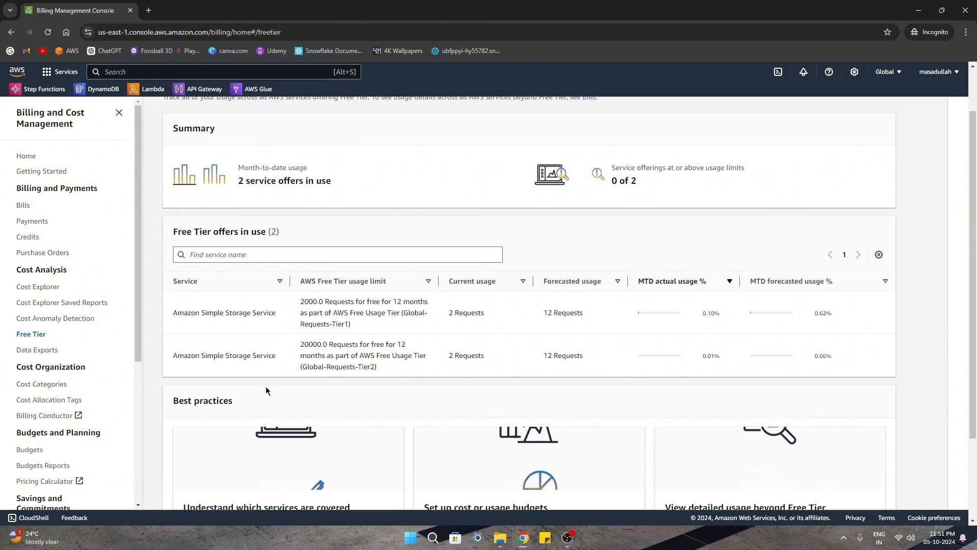
{"action": "scroll", "coordinate": [266, 386], "scroll_direction": "down", "scroll_amount": 2}
{"action": "scroll", "coordinate": [163, 387], "scroll_direction": "up", "scroll_amount": 3}
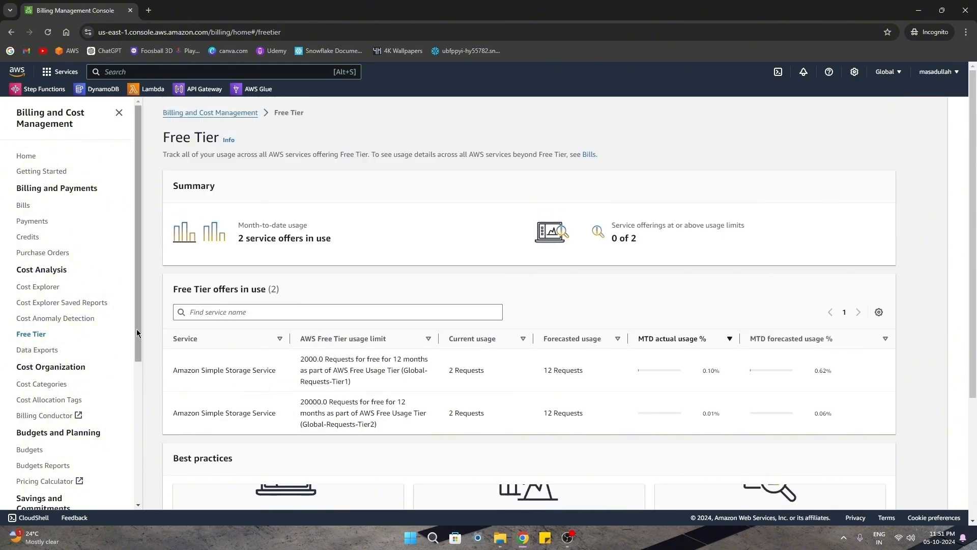
{"action": "left_click_drag", "start_coordinate": [136, 333], "coordinate": [132, 375]}
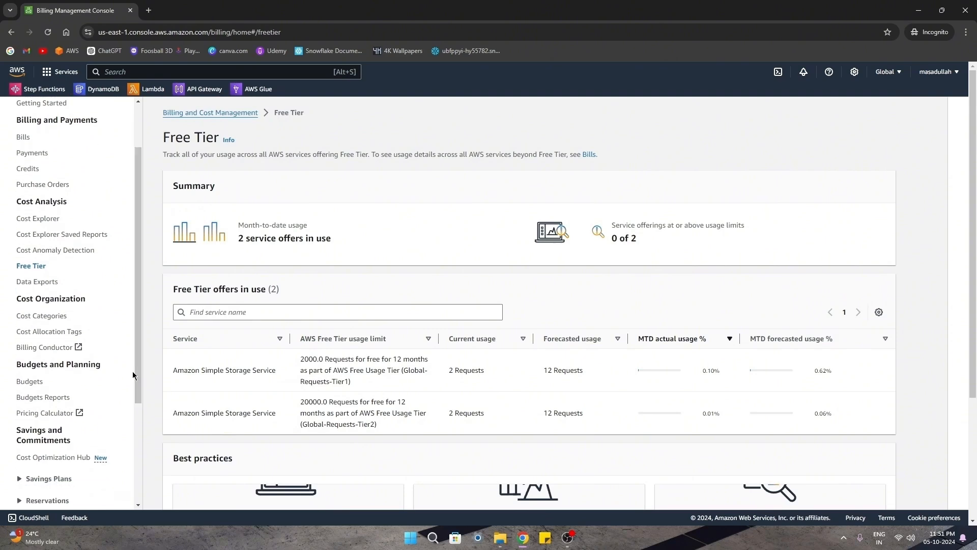
{"action": "left_click", "coordinate": [26, 383]}
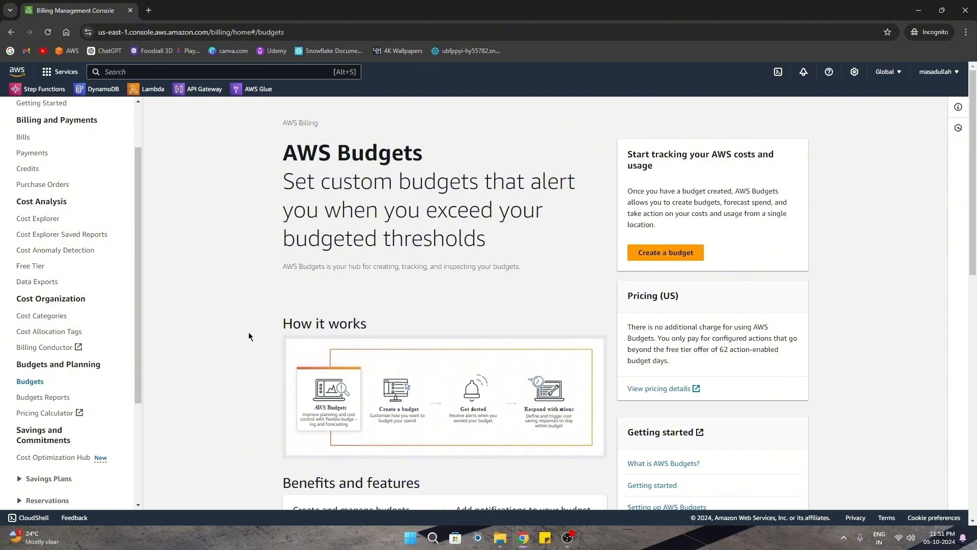
Create 'My Zero-Spend Budget' from the Zero spend template, sending alerts to the recipient's e-mail address.
{"action": "left_click", "coordinate": [655, 260]}
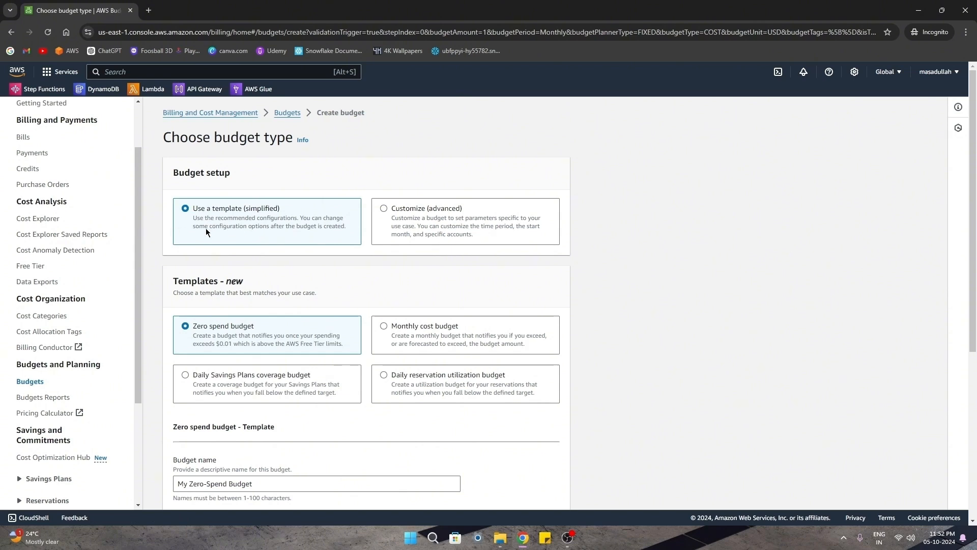
{"action": "scroll", "coordinate": [206, 228], "scroll_direction": "down", "scroll_amount": 1}
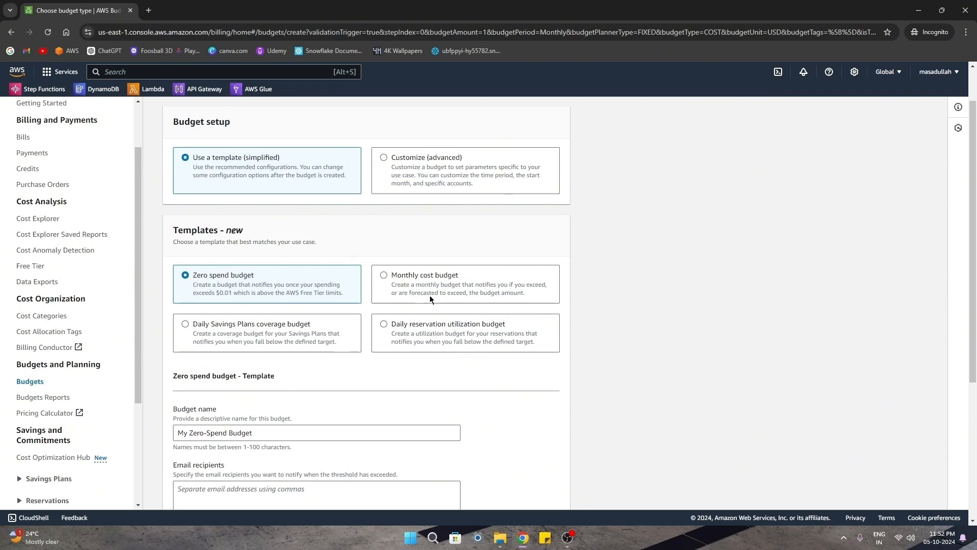
{"action": "scroll", "coordinate": [658, 314], "scroll_direction": "down", "scroll_amount": 1}
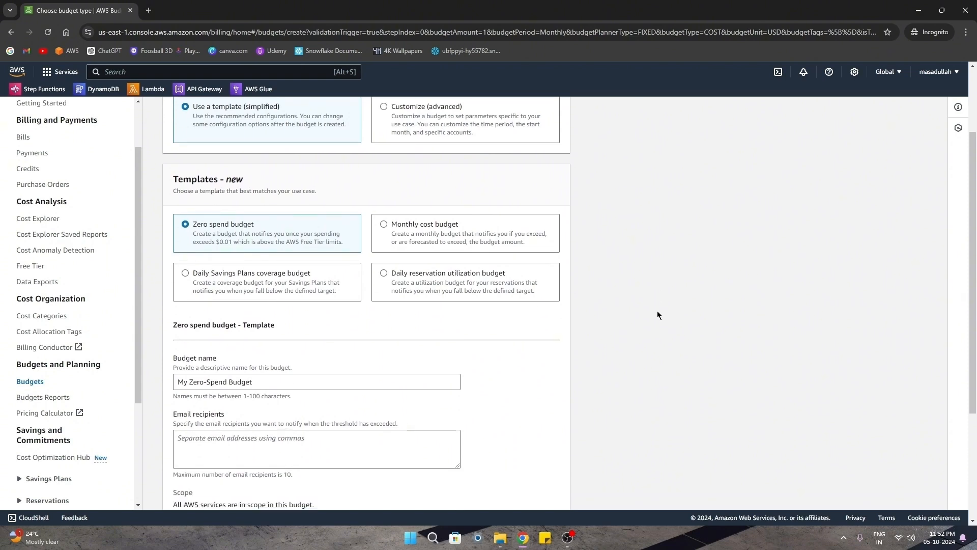
{"action": "scroll", "coordinate": [658, 314], "scroll_direction": "down", "scroll_amount": 2}
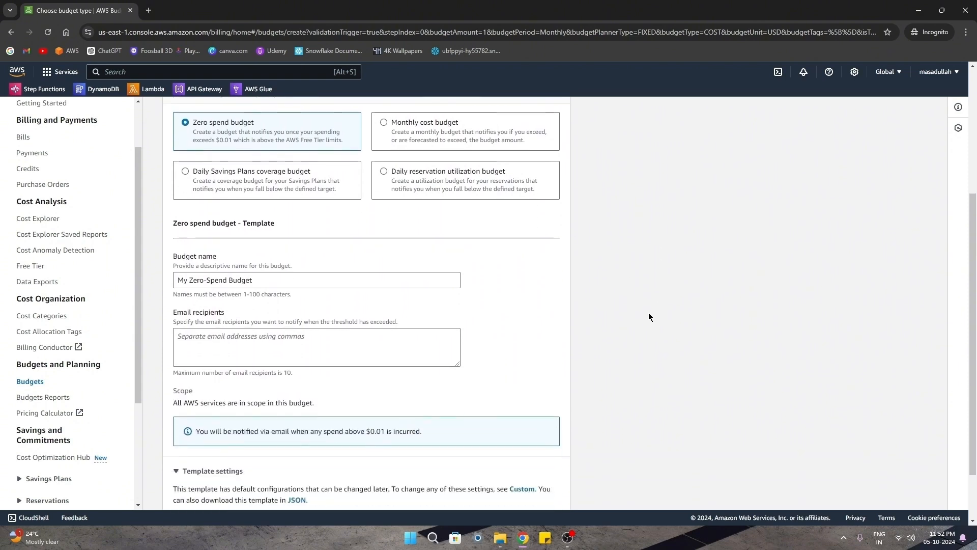
{"action": "left_click", "coordinate": [244, 285]}
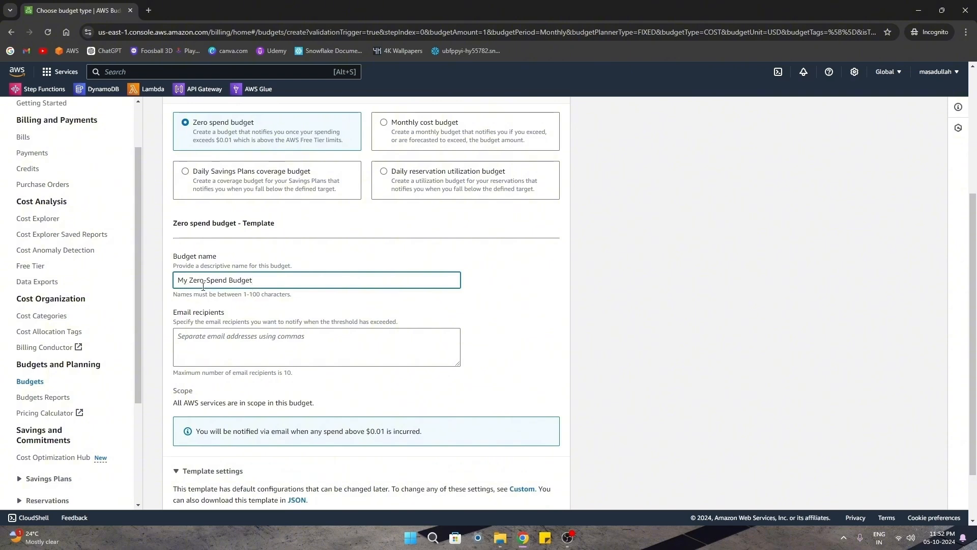
{"action": "left_click", "coordinate": [208, 344]}
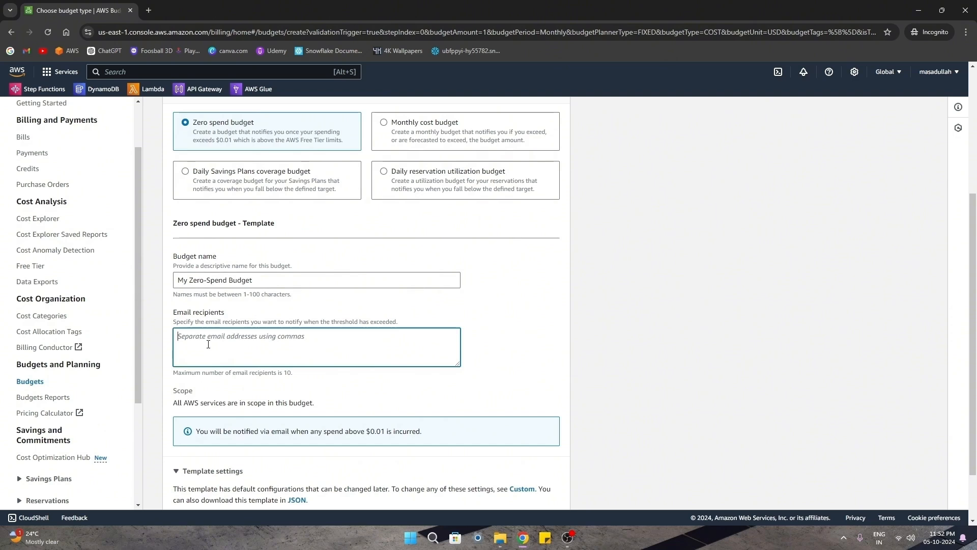
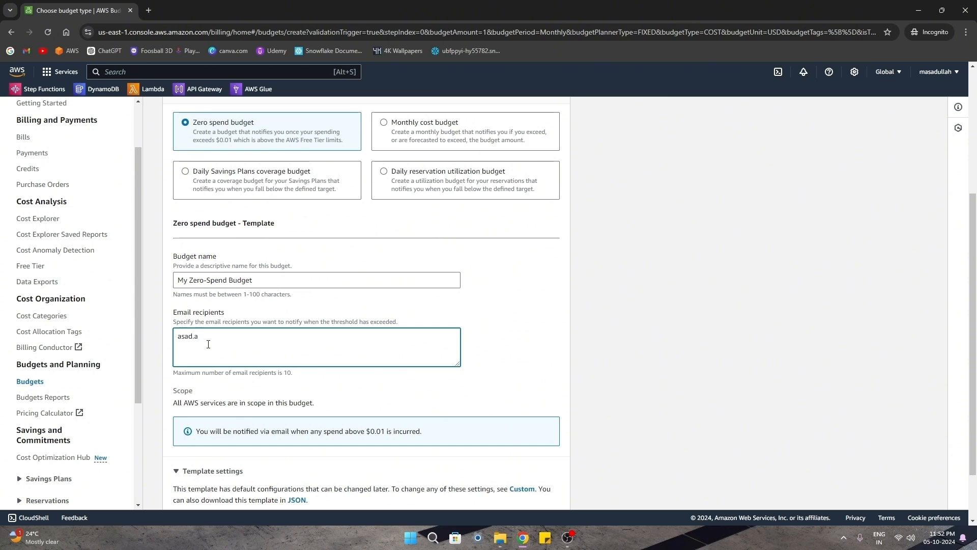
{"action": "scroll", "coordinate": [532, 494], "scroll_direction": "down", "scroll_amount": 1}
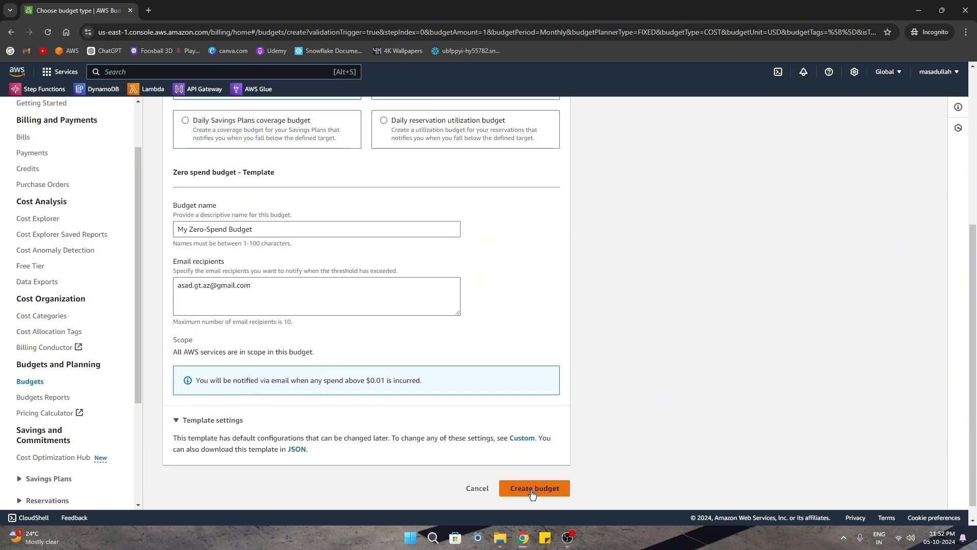
{"action": "left_click", "coordinate": [532, 490]}
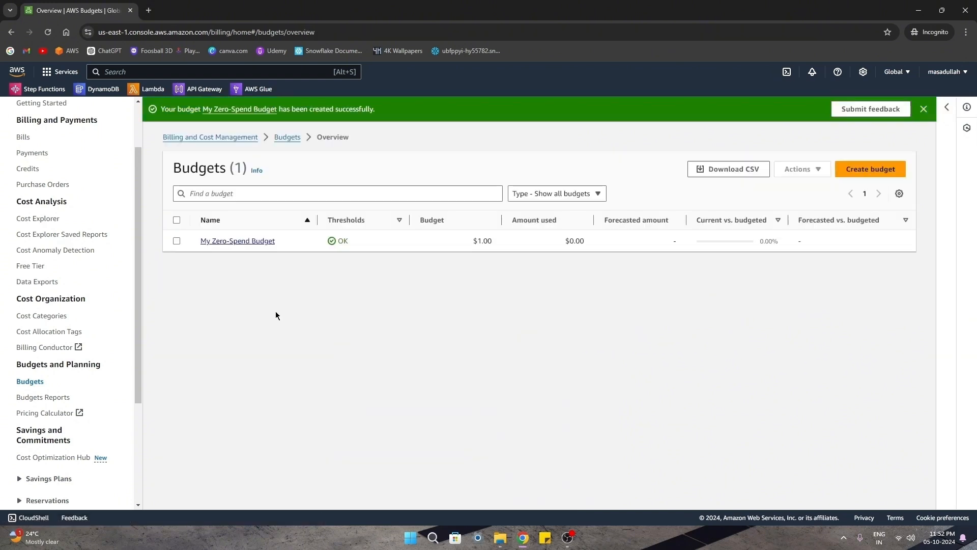
{"action": "left_click_drag", "start_coordinate": [192, 243], "coordinate": [334, 241]}
{"action": "left_click", "coordinate": [265, 301]}
{"action": "left_click", "coordinate": [322, 303]}
{"action": "left_click_drag", "start_coordinate": [468, 243], "coordinate": [488, 239]}
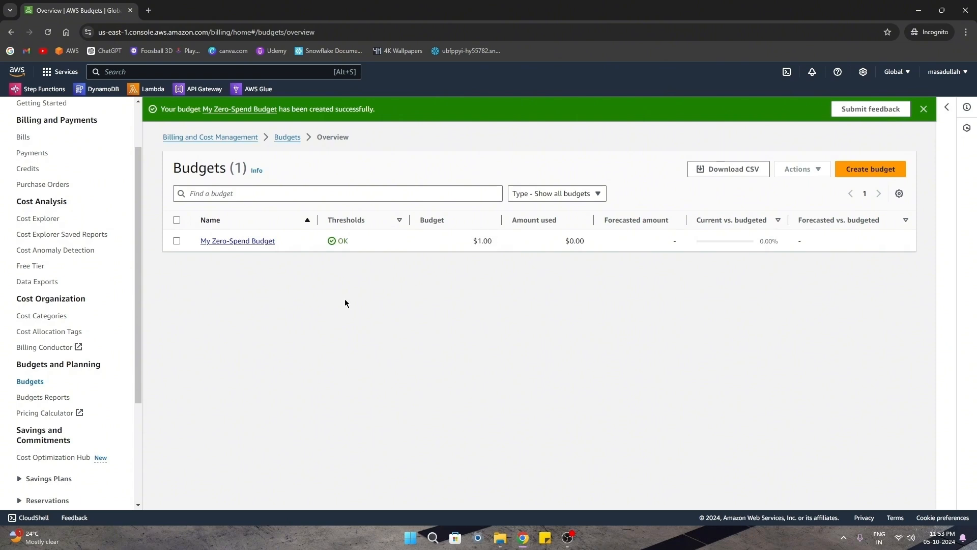